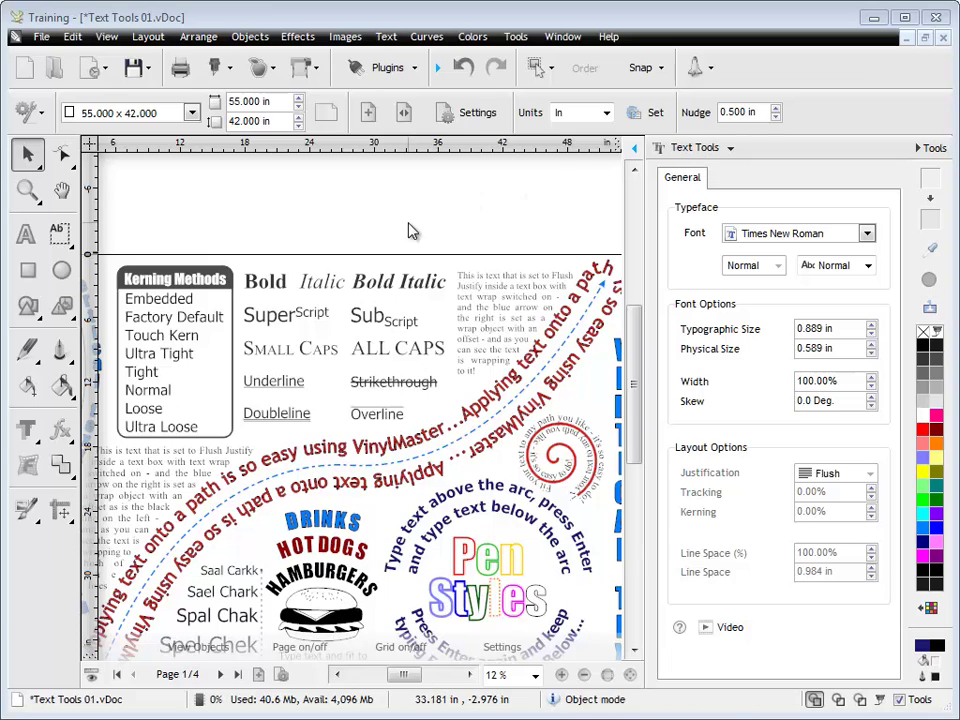
Step: Use the Zoom tool to box-zoom around the Bold and Italic sample words
{"action": "left_click", "coordinate": [27, 189]}
{"action": "left_click_drag", "start_coordinate": [217, 248], "coordinate": [491, 452]}
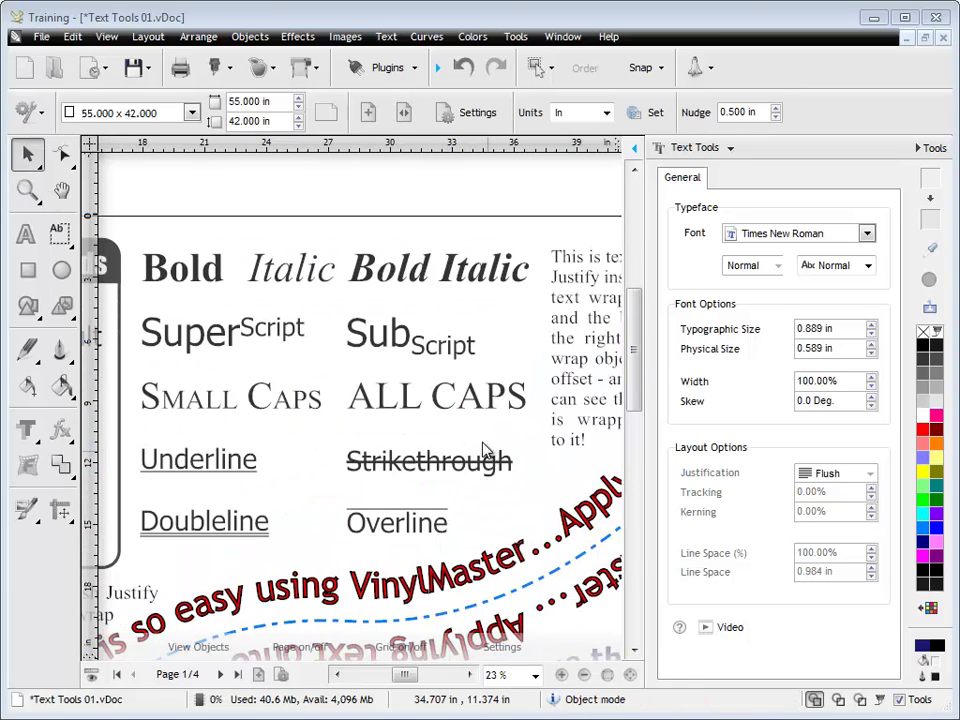
Step: Set the 'Bold' sample word to Arial, trying Italic before settling on Bold Italic
{"action": "left_click", "coordinate": [221, 276]}
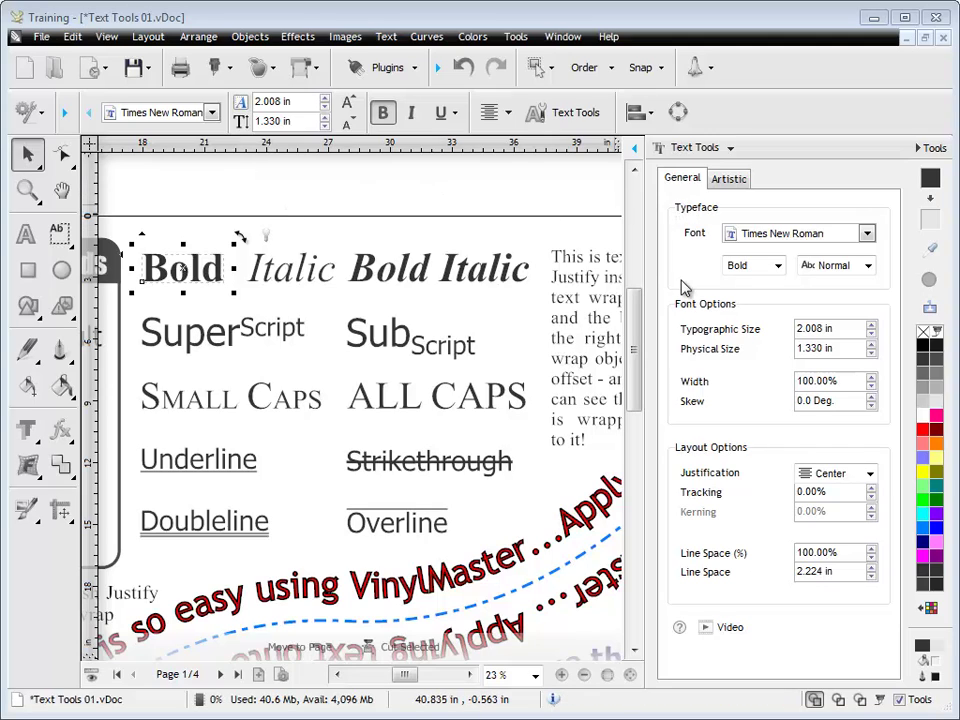
{"action": "left_click", "coordinate": [787, 236]}
{"action": "left_click", "coordinate": [789, 222]}
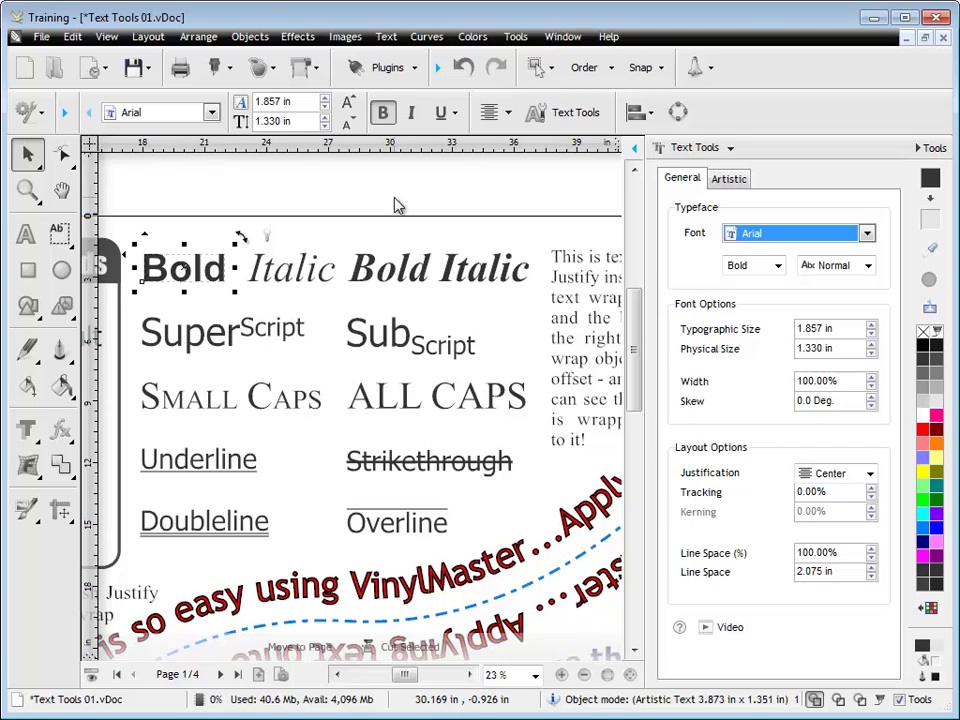
{"action": "left_click", "coordinate": [779, 266]}
{"action": "left_click", "coordinate": [750, 314]}
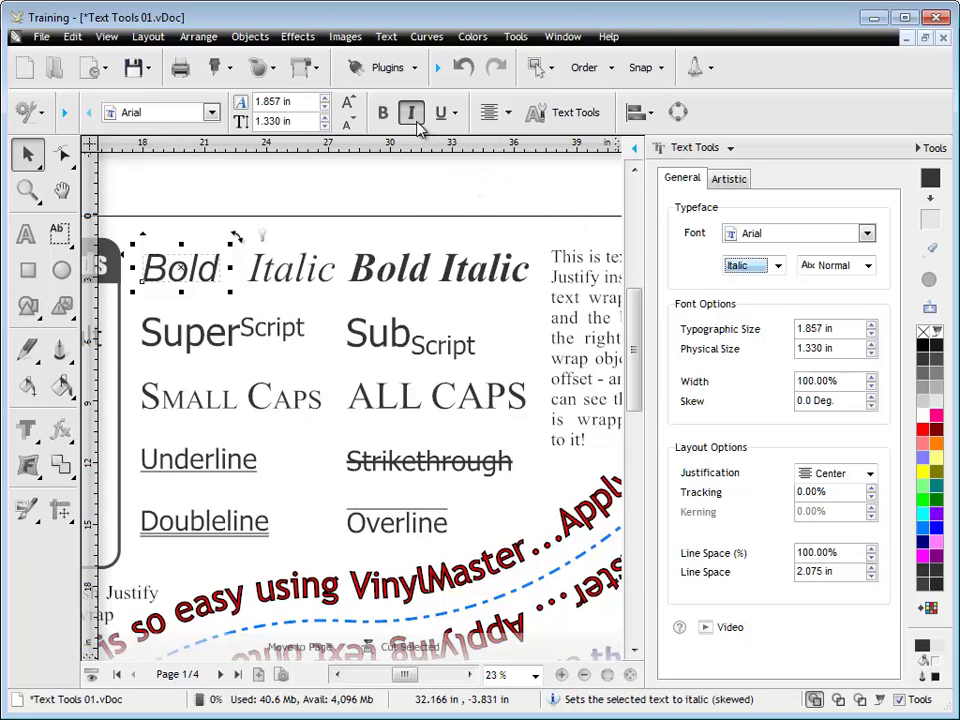
{"action": "left_click", "coordinate": [777, 274]}
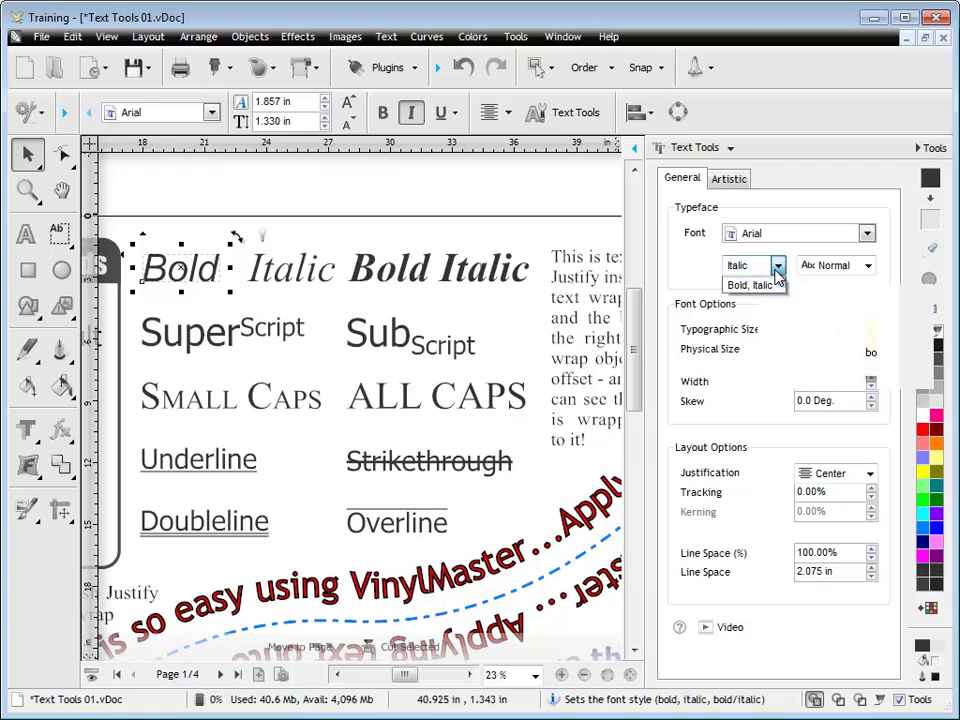
{"action": "left_click", "coordinate": [735, 328]}
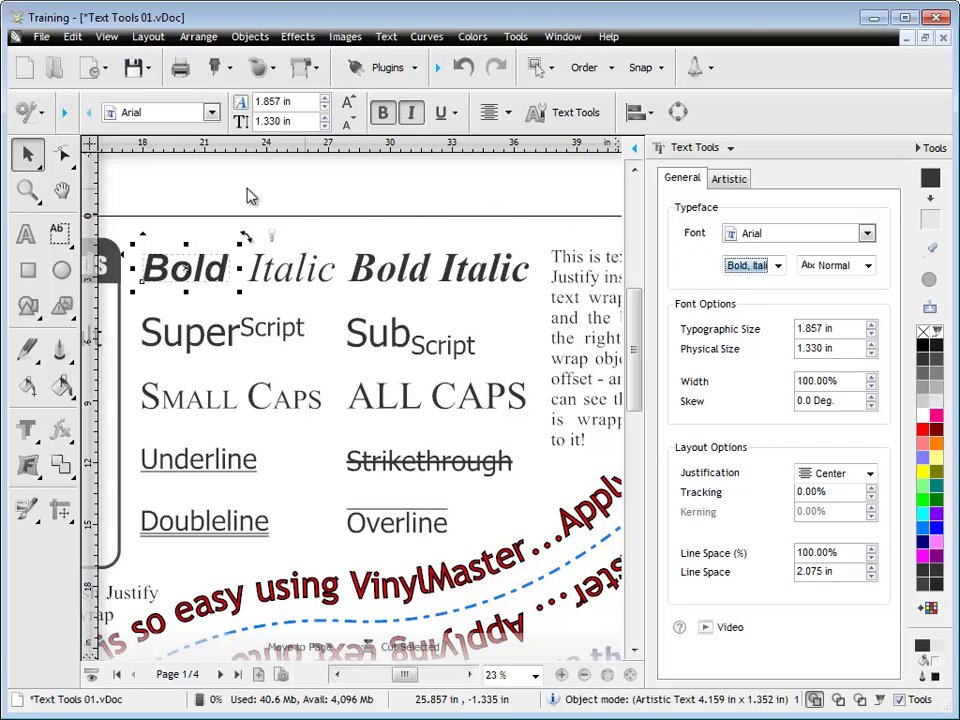
{"action": "left_click", "coordinate": [26, 234]}
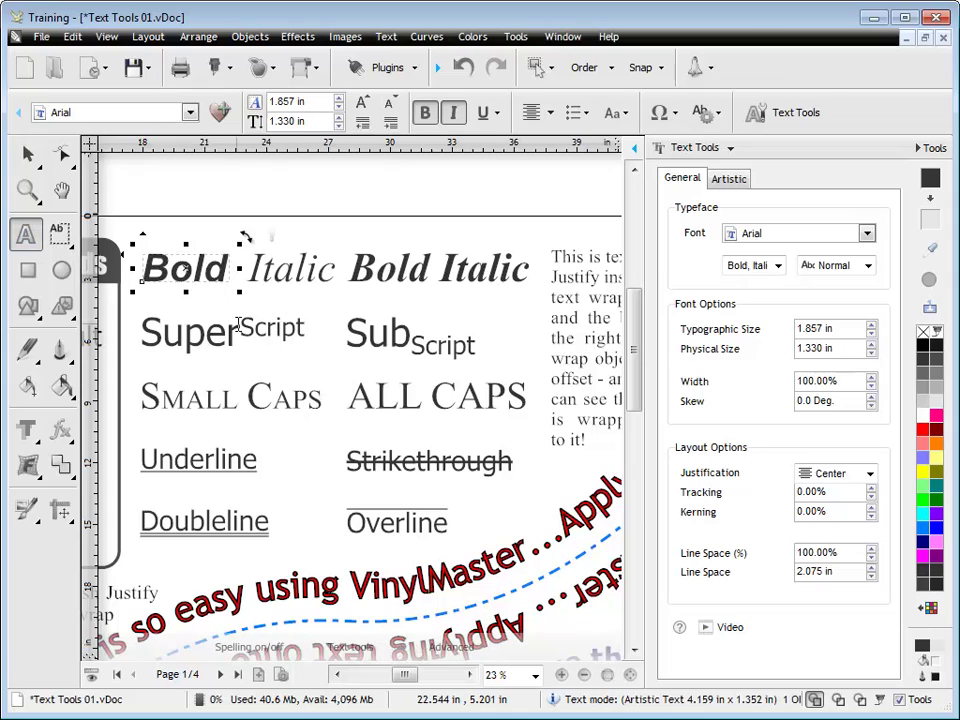
{"action": "left_click_drag", "start_coordinate": [238, 325], "coordinate": [298, 326]}
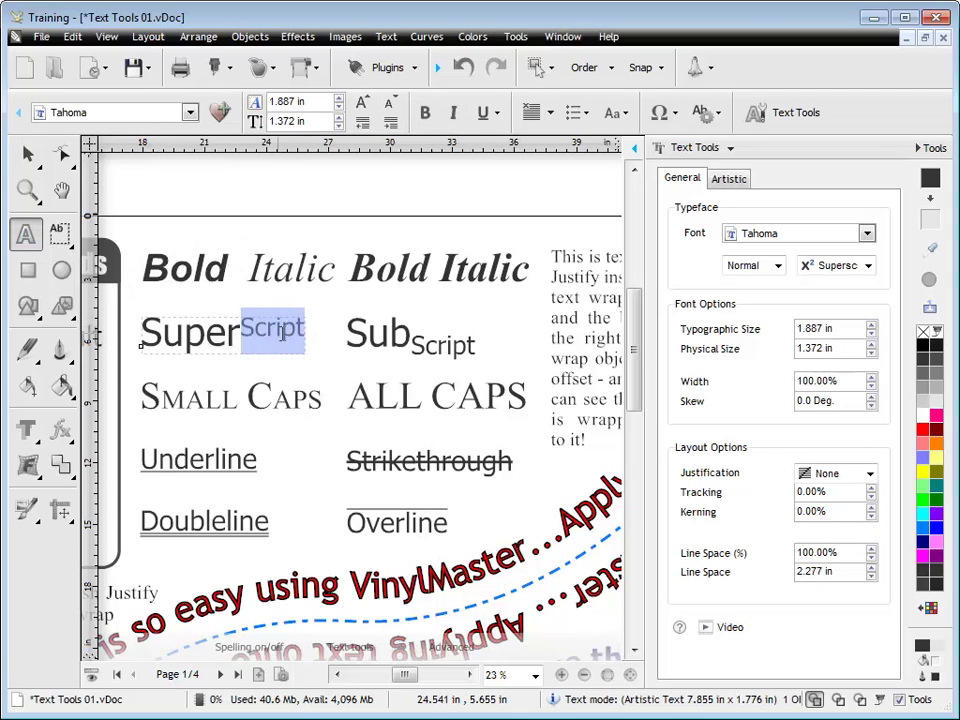
{"action": "left_click", "coordinate": [868, 265]}
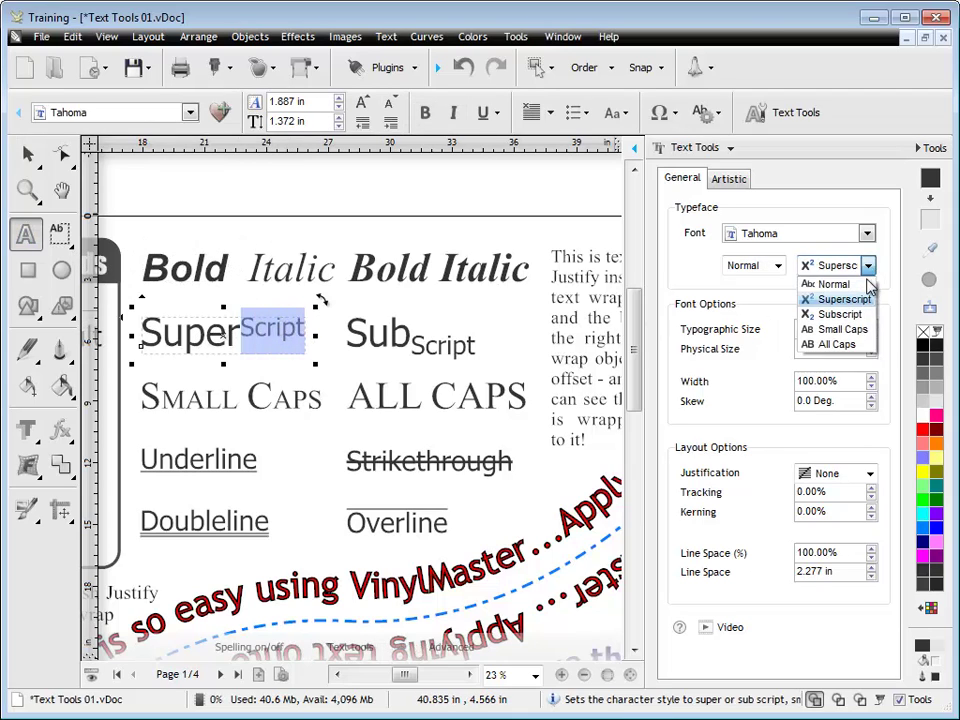
{"action": "left_click", "coordinate": [843, 300]}
{"action": "double_click", "coordinate": [466, 345]}
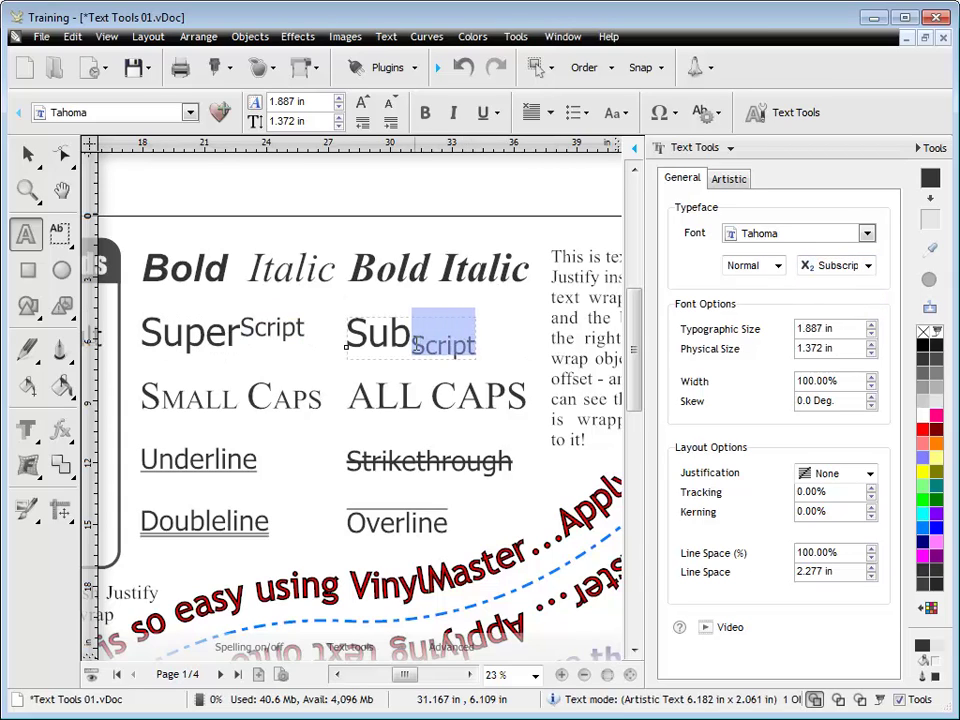
{"action": "left_click", "coordinate": [868, 265]}
{"action": "left_click", "coordinate": [851, 316]}
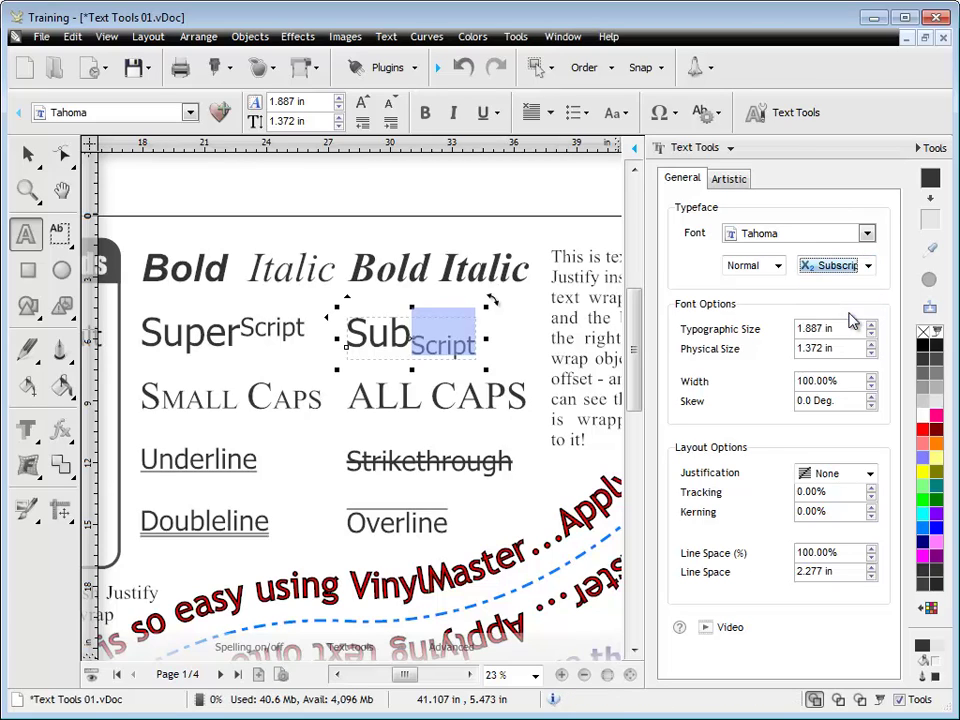
{"action": "left_click", "coordinate": [292, 398]}
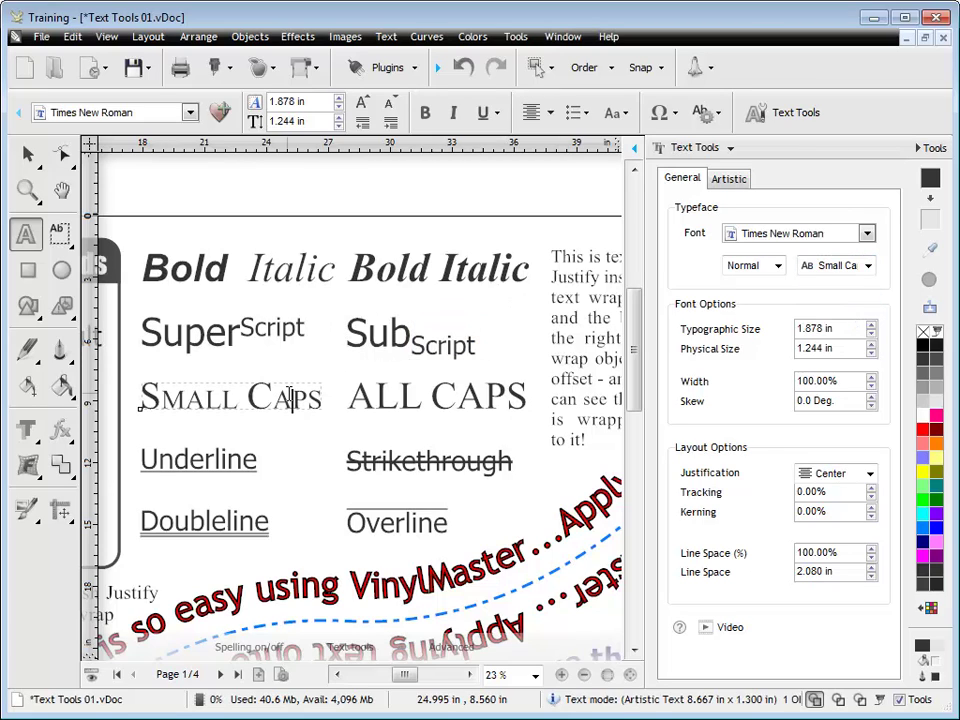
{"action": "left_click", "coordinate": [868, 265]}
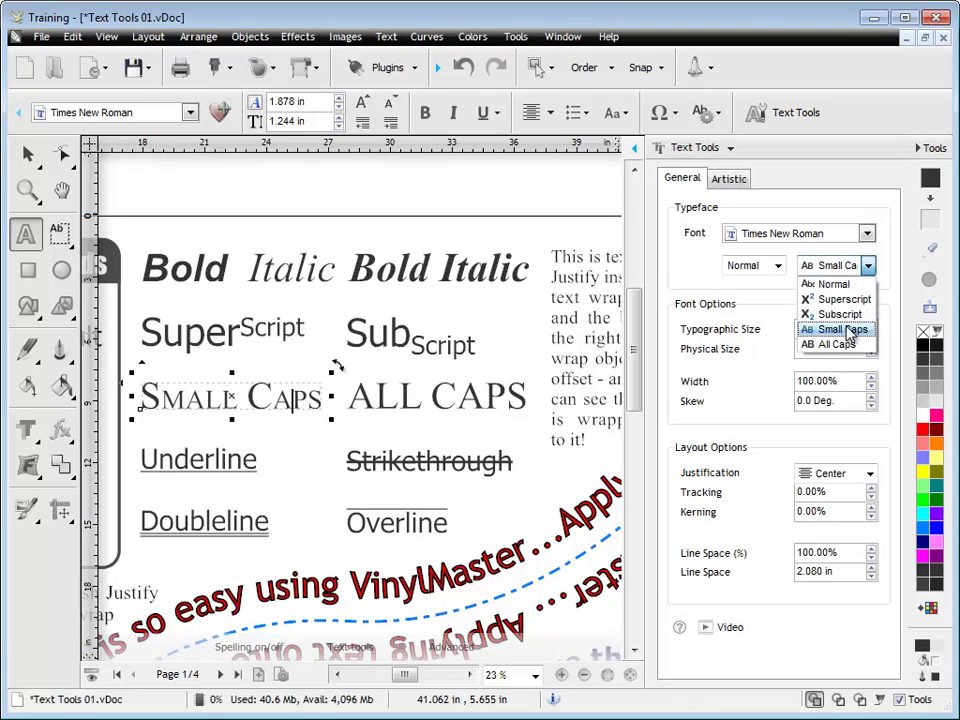
{"action": "left_click", "coordinate": [407, 398]}
{"action": "left_click", "coordinate": [407, 398]}
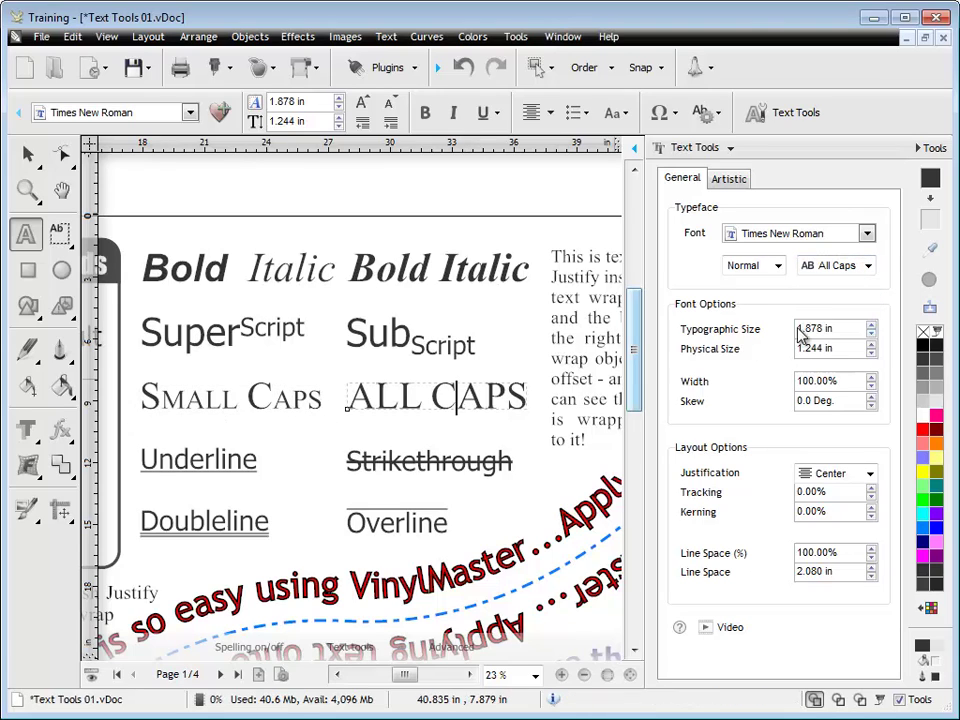
{"action": "left_click", "coordinate": [870, 267]}
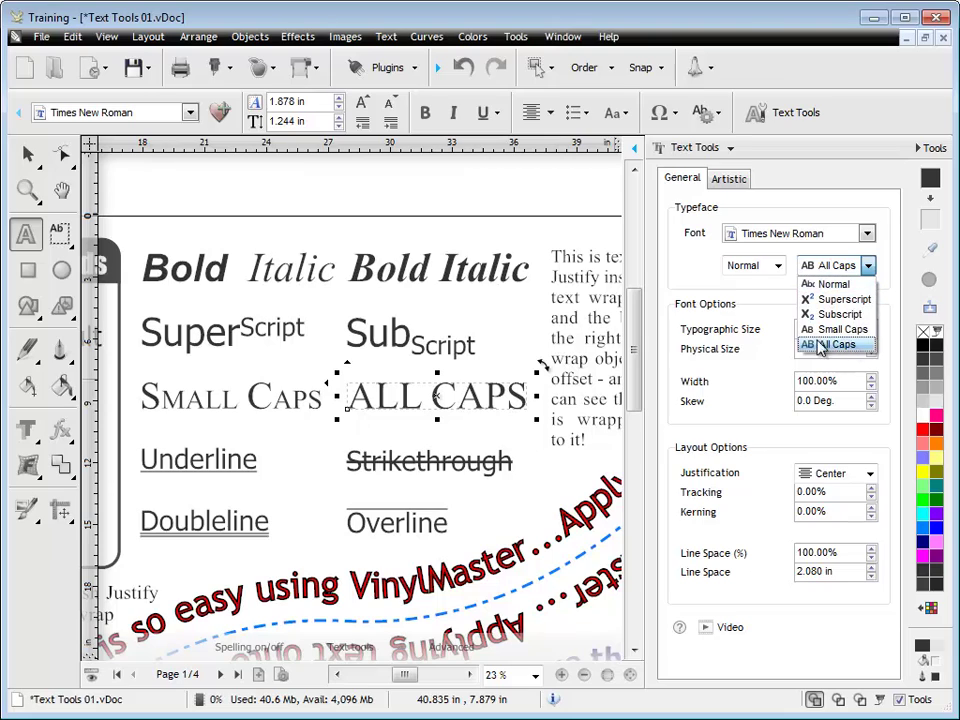
{"action": "left_click", "coordinate": [443, 394]}
{"action": "left_click", "coordinate": [259, 394]}
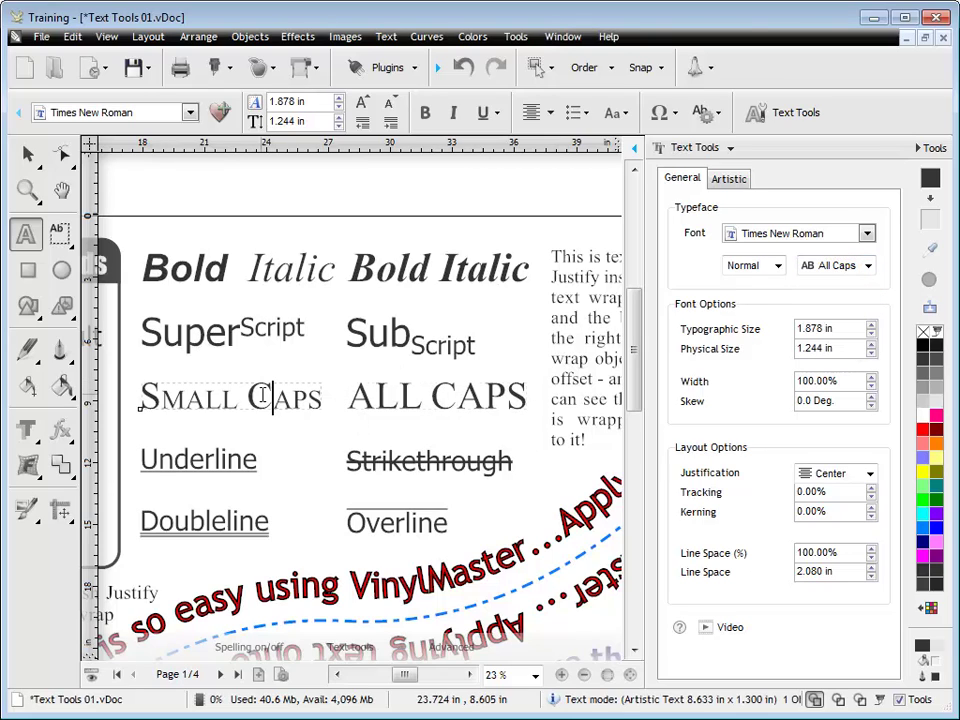
{"action": "left_click_drag", "start_coordinate": [141, 397], "coordinate": [330, 395]}
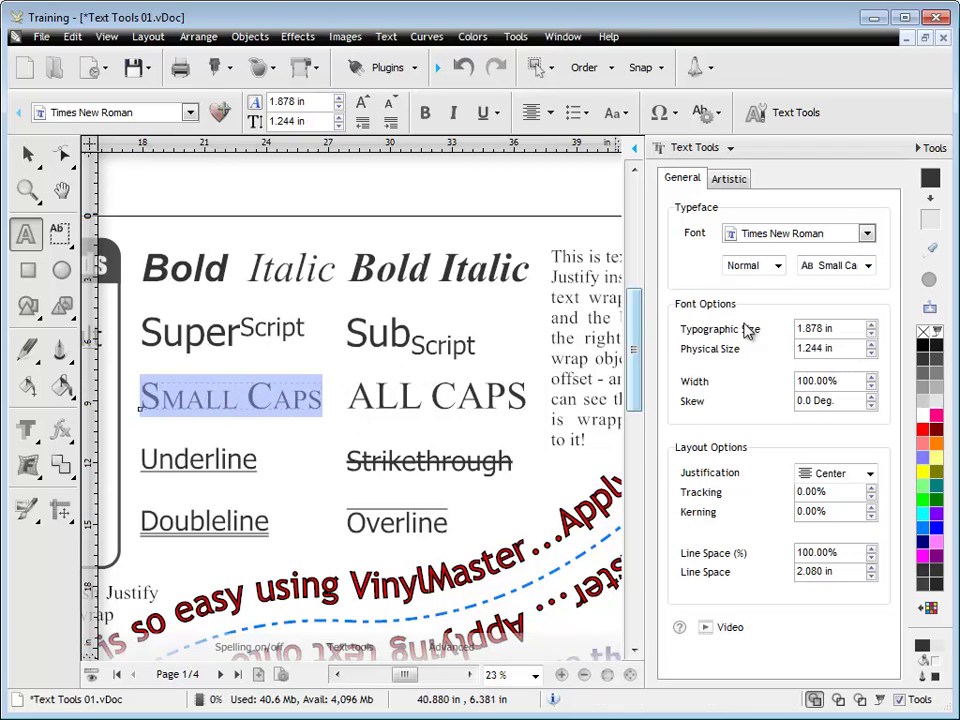
{"action": "left_click", "coordinate": [868, 266]}
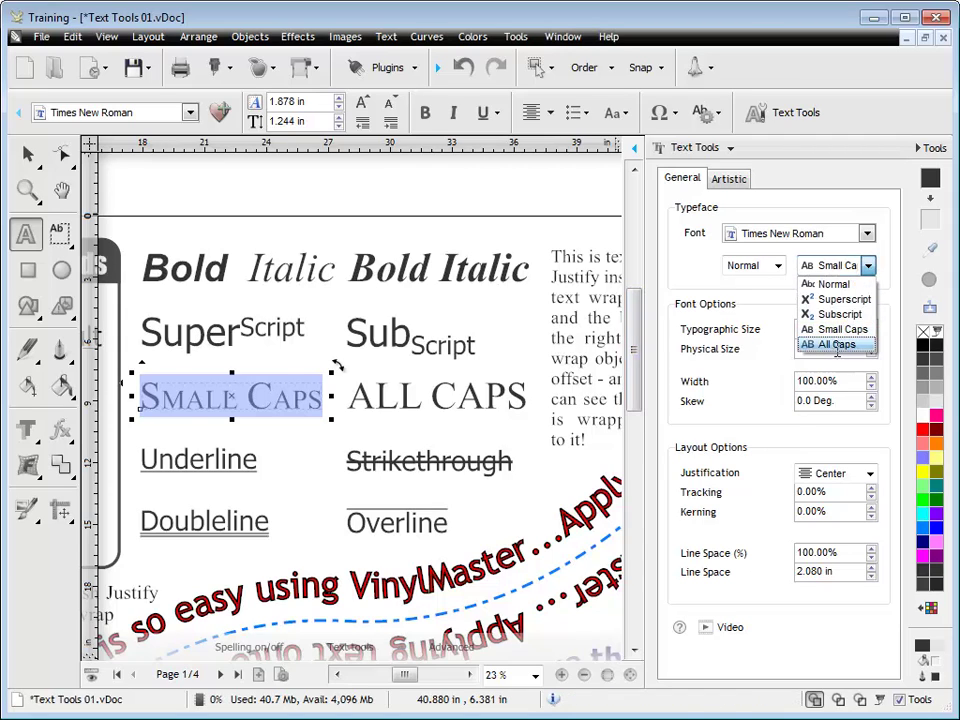
{"action": "left_click", "coordinate": [835, 344]}
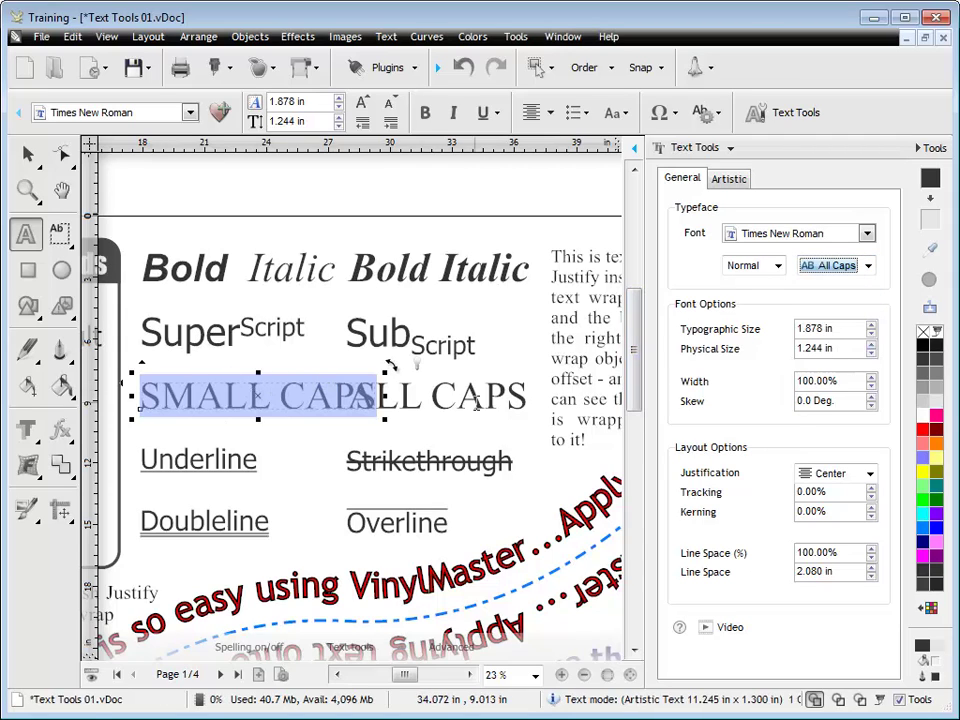
{"action": "left_click", "coordinate": [868, 266]}
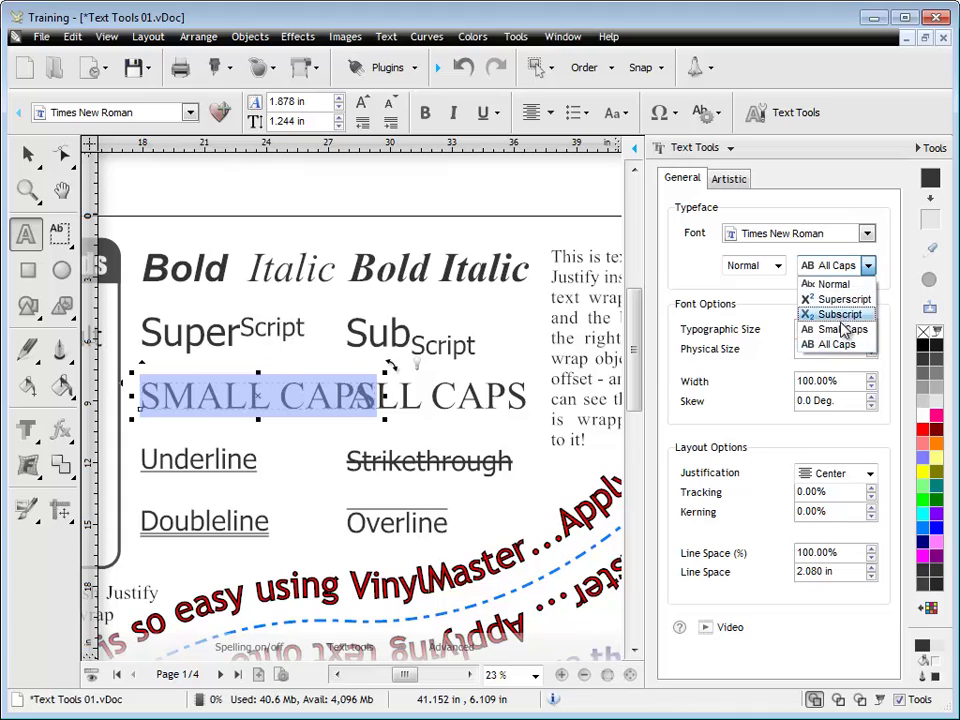
{"action": "left_click", "coordinate": [840, 329]}
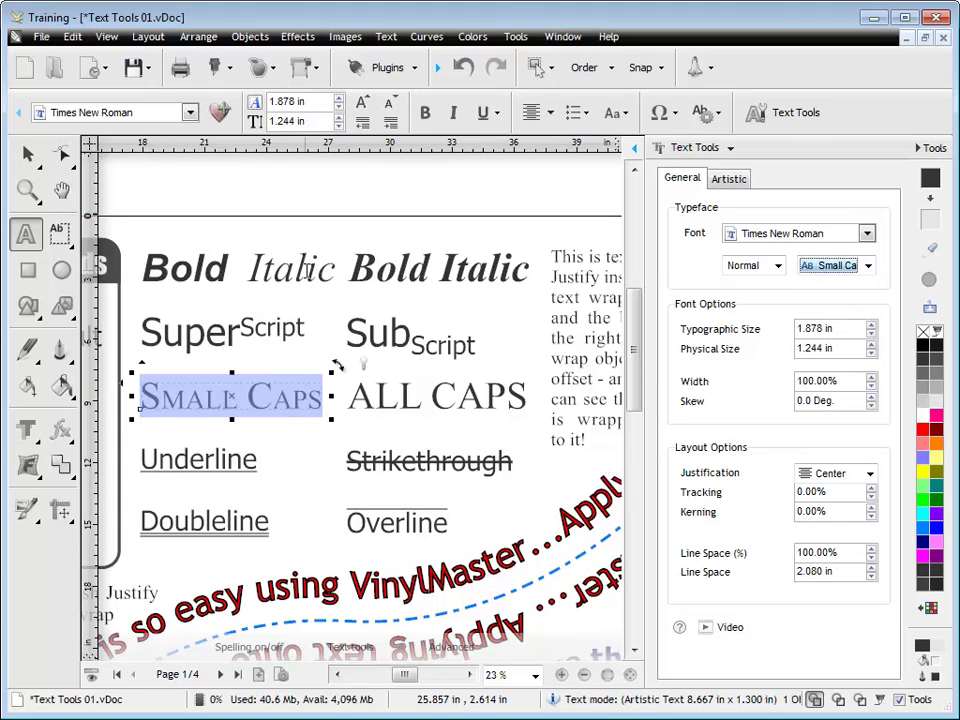
{"action": "key", "text": "Escape"}
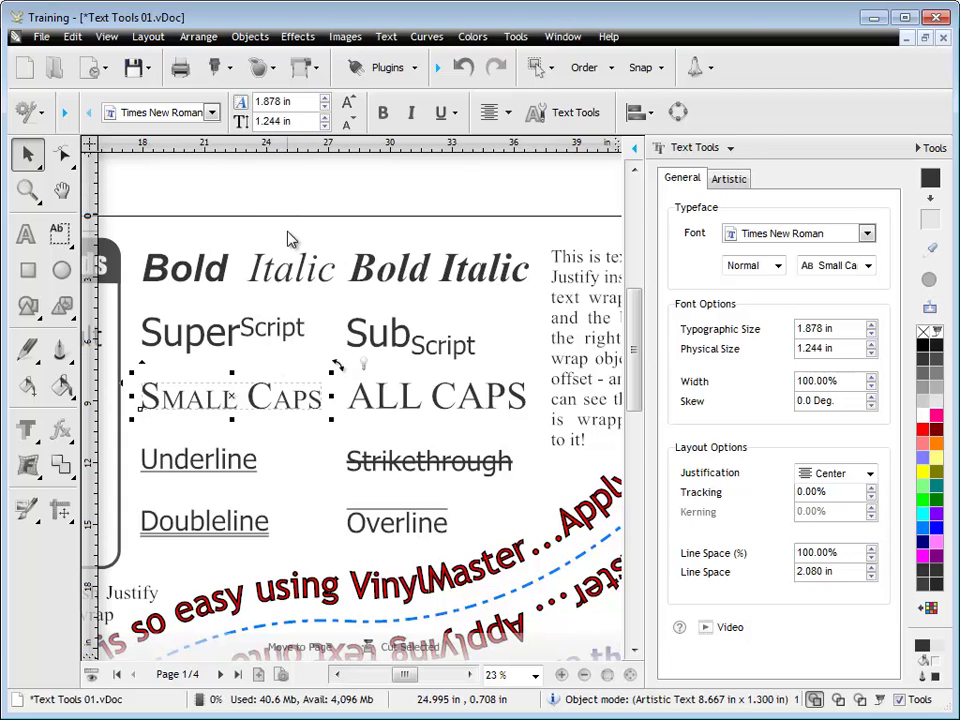
{"action": "left_click", "coordinate": [200, 266]}
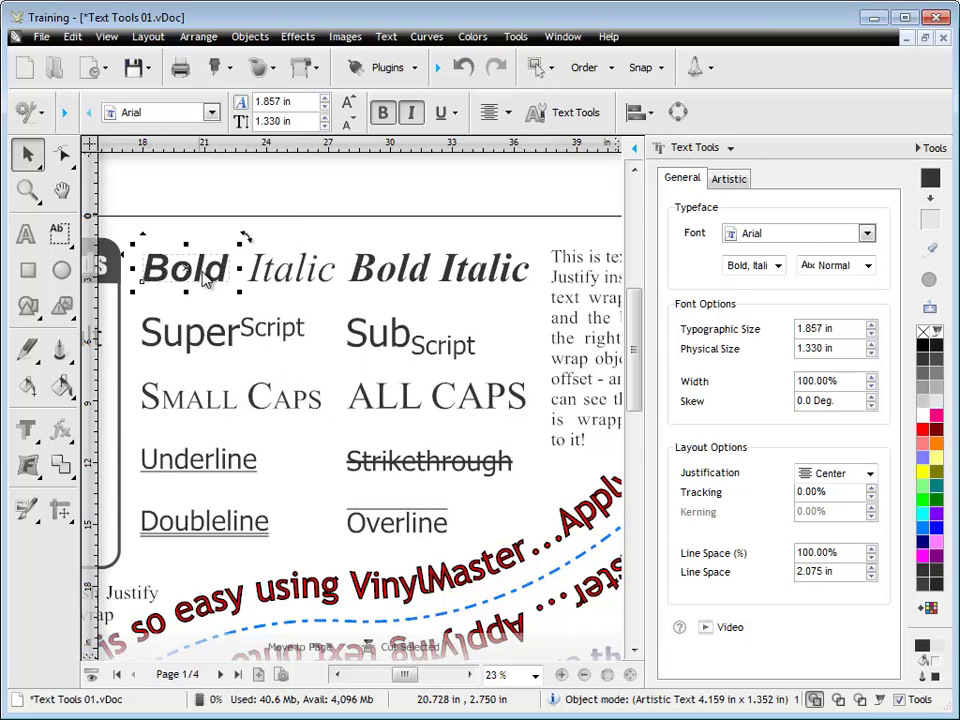
{"action": "left_click", "coordinate": [383, 113]}
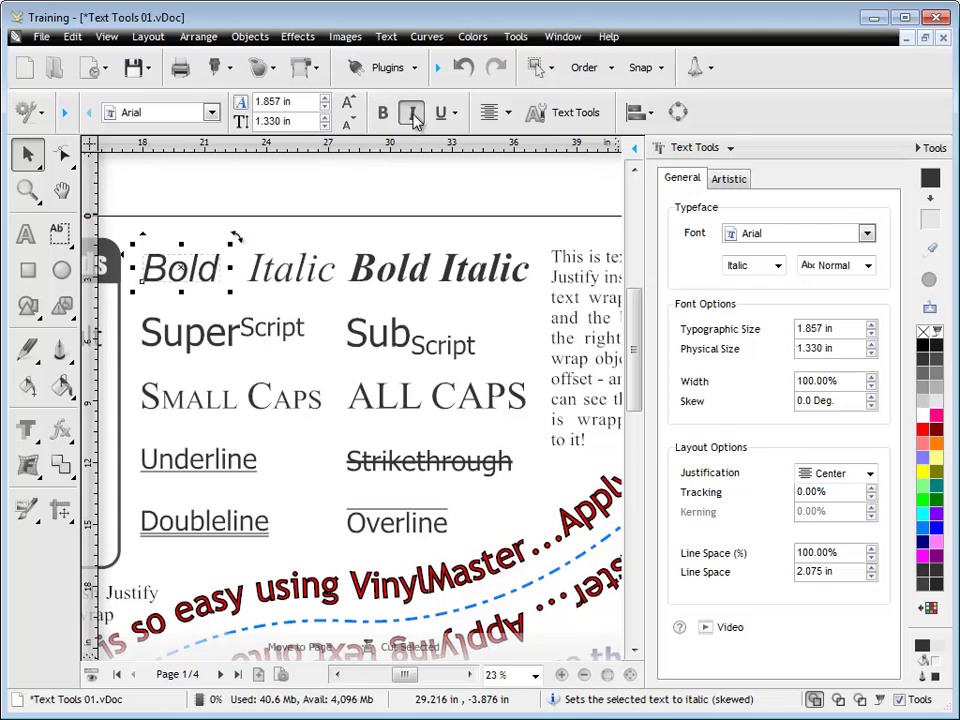
{"action": "left_click", "coordinate": [411, 113]}
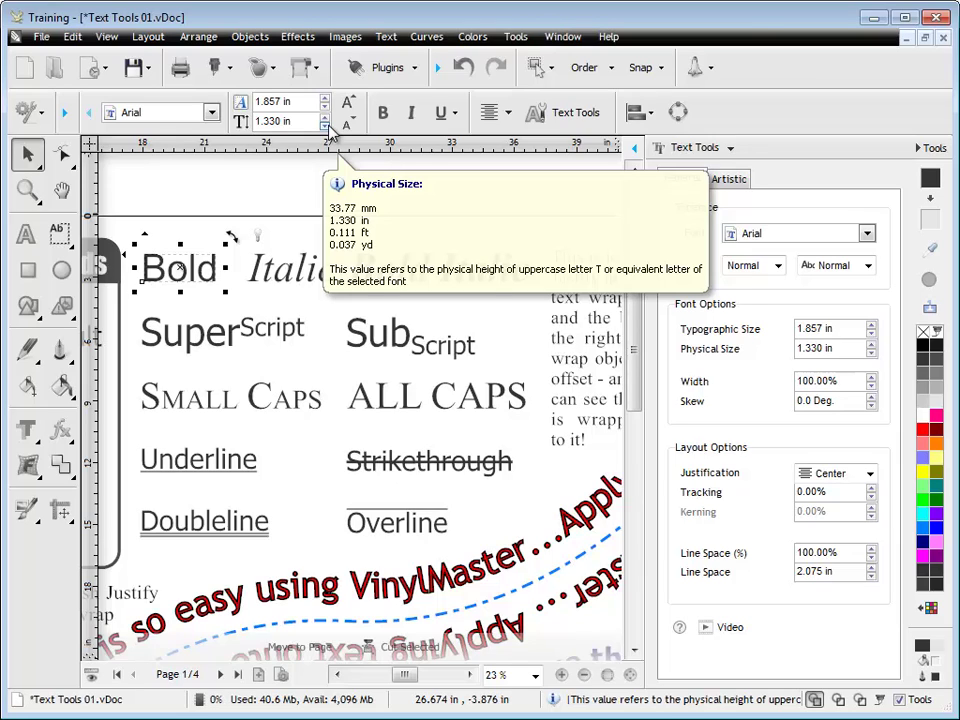
{"action": "left_click", "coordinate": [857, 330]}
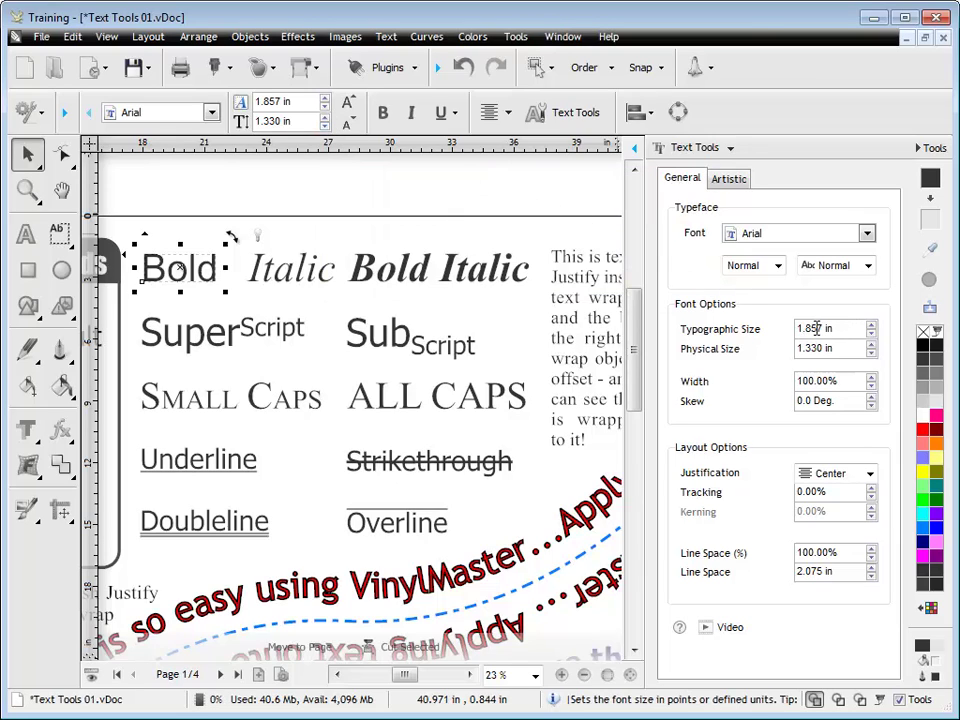
{"action": "left_click", "coordinate": [871, 344]}
{"action": "left_click", "coordinate": [872, 344]}
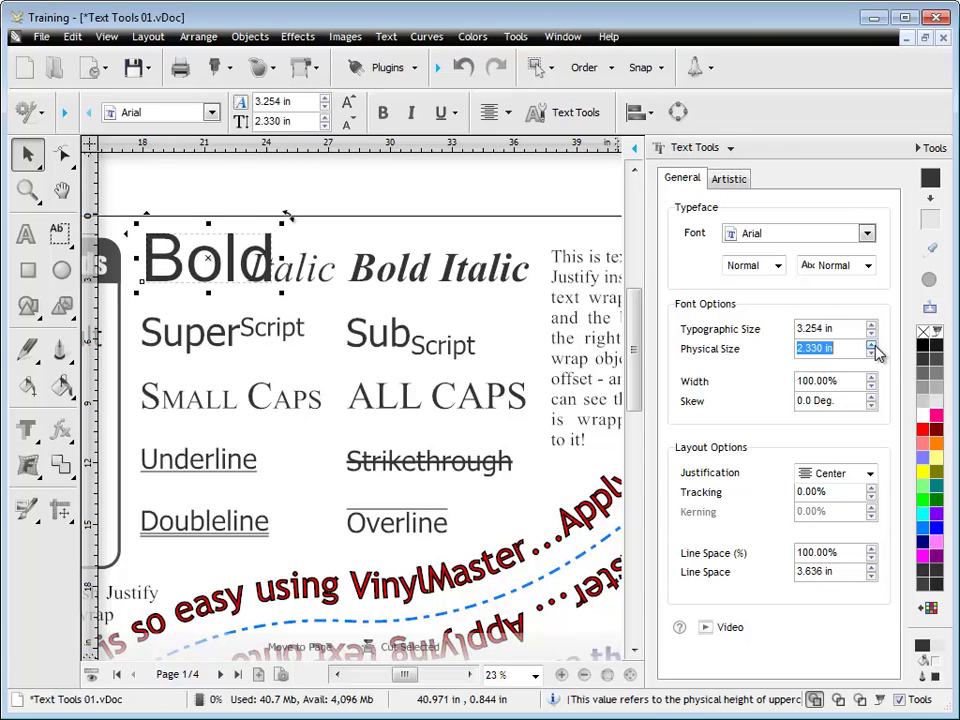
{"action": "left_click", "coordinate": [871, 354]}
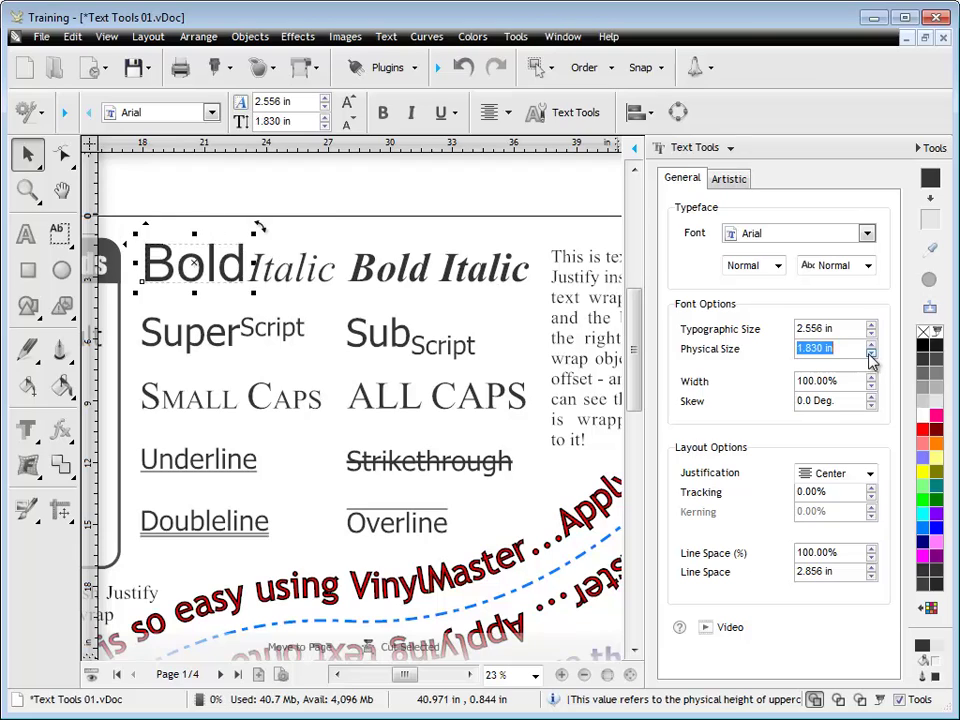
{"action": "left_click", "coordinate": [871, 354]}
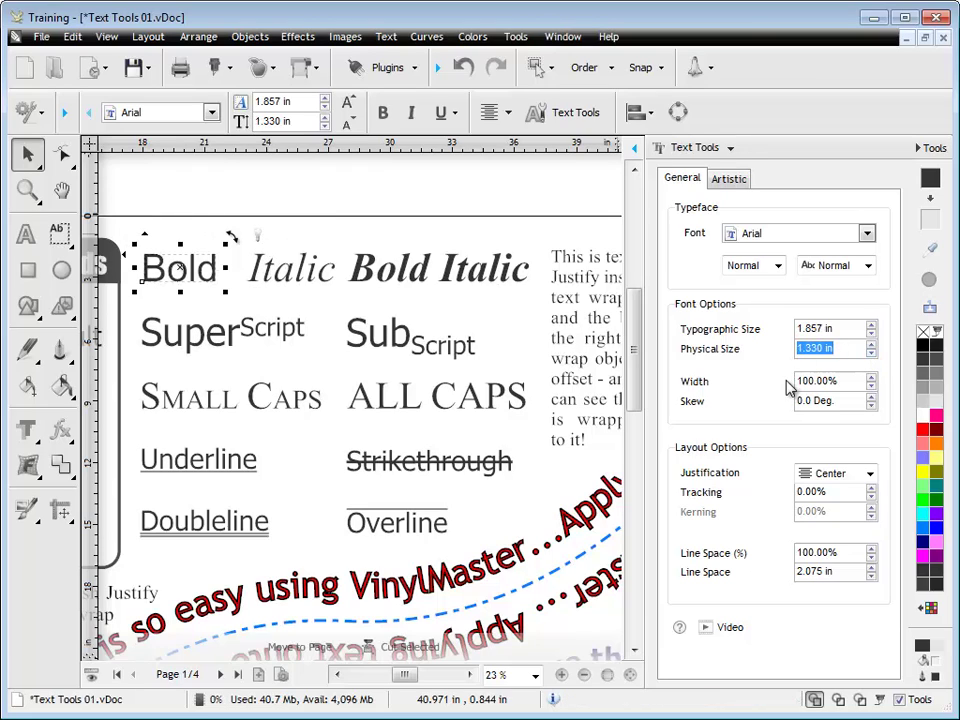
{"action": "left_click", "coordinate": [856, 380]}
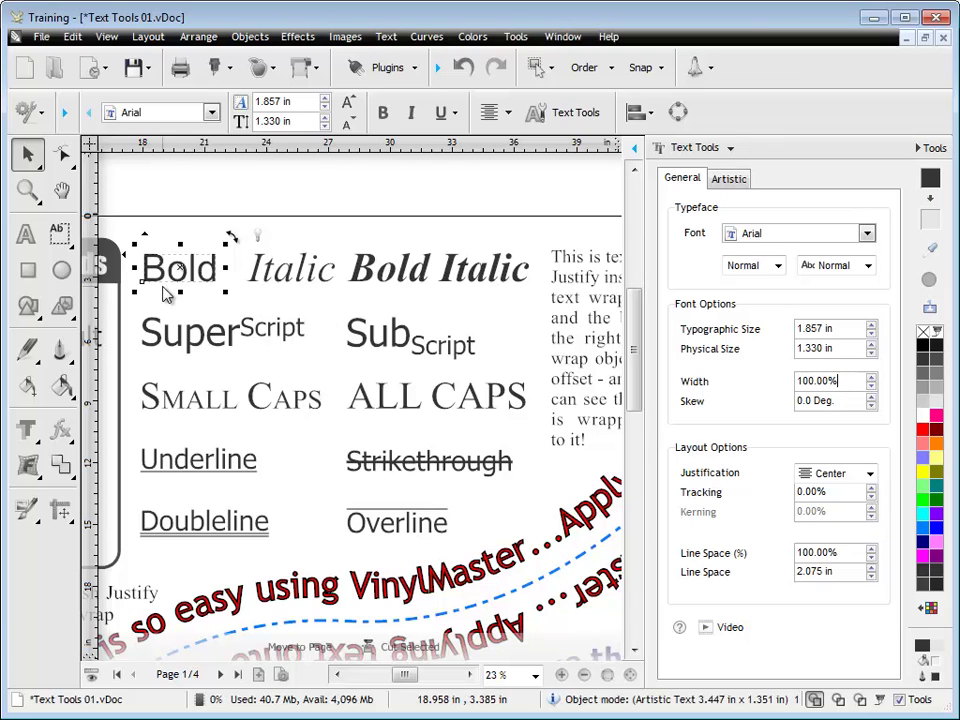
{"action": "left_click", "coordinate": [871, 378]}
{"action": "left_click", "coordinate": [871, 378]}
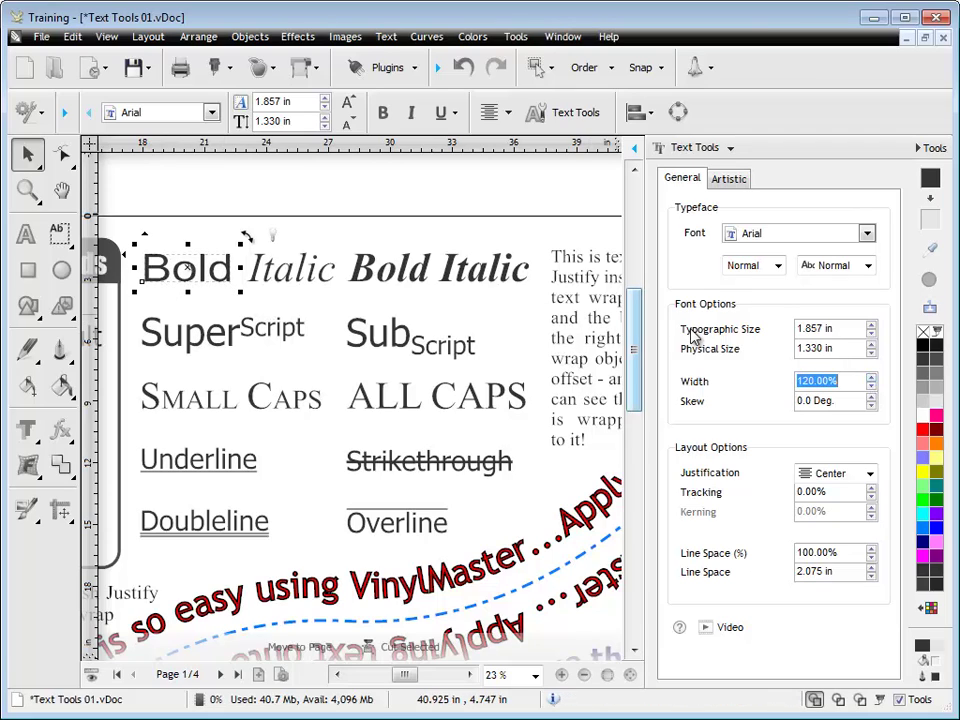
{"action": "left_click", "coordinate": [871, 389]}
{"action": "left_click", "coordinate": [871, 389]}
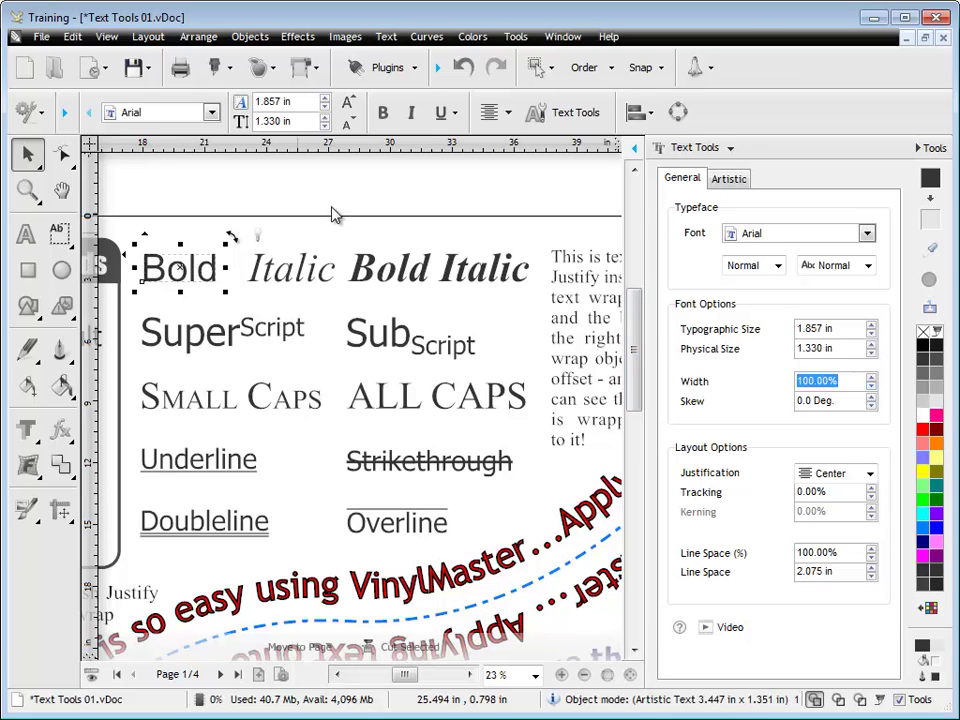
{"action": "left_click", "coordinate": [413, 114]}
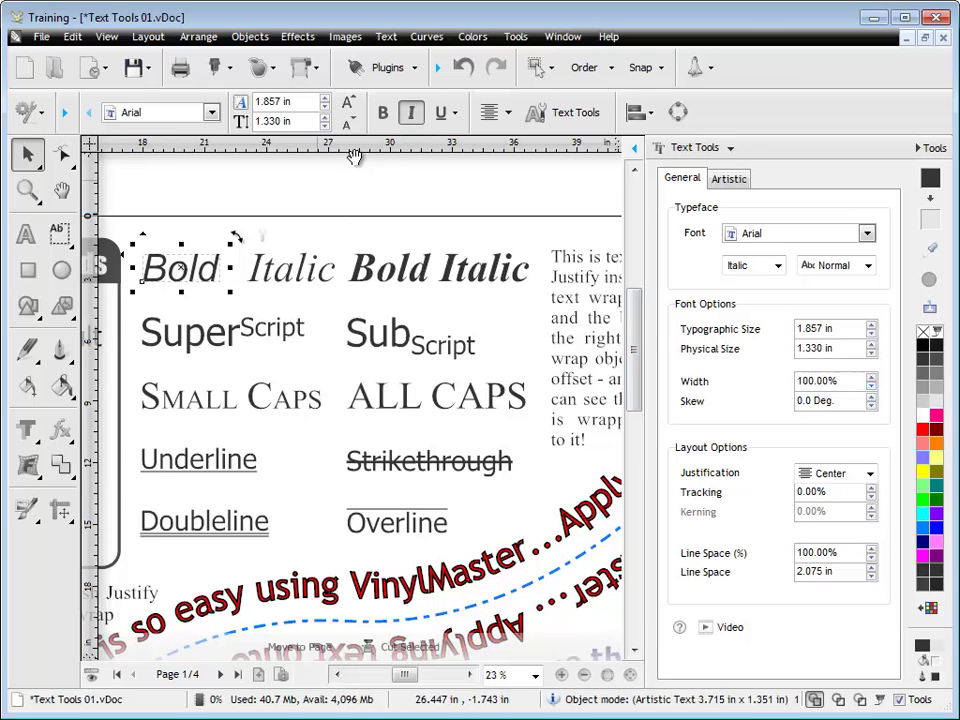
{"action": "left_click", "coordinate": [412, 114]}
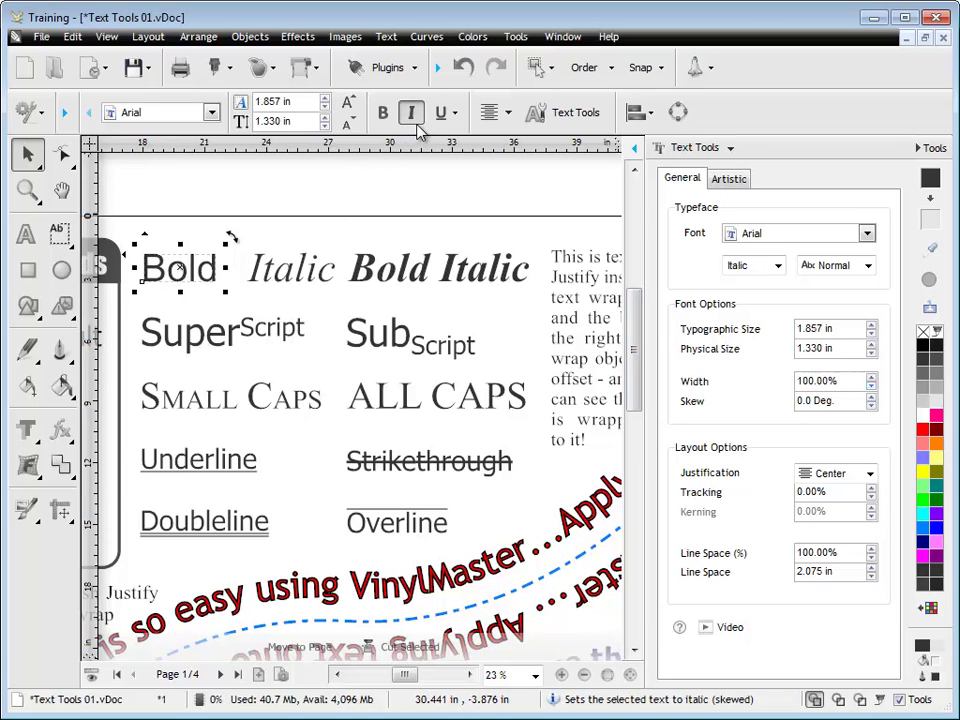
{"action": "left_click", "coordinate": [872, 406]}
{"action": "left_click", "coordinate": [872, 406]}
{"action": "left_click", "coordinate": [872, 406]}
{"action": "left_click", "coordinate": [872, 406]}
{"action": "left_click", "coordinate": [872, 406]}
{"action": "left_click", "coordinate": [872, 406]}
{"action": "left_click_drag", "start_coordinate": [872, 397], "coordinate": [872, 408]}
{"action": "left_click", "coordinate": [872, 408]}
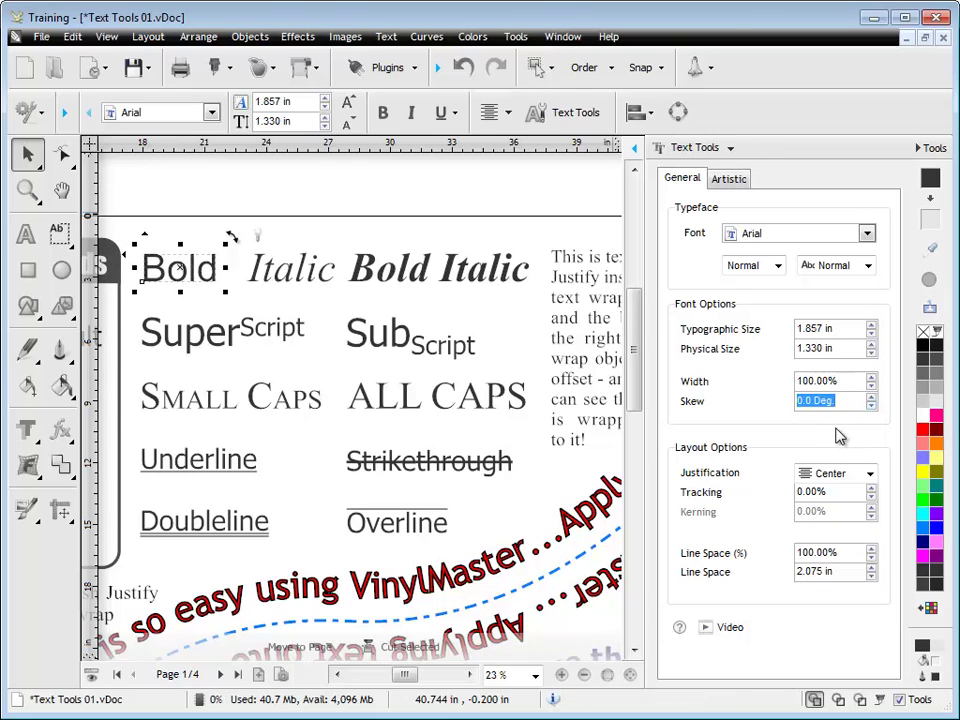
{"action": "left_click", "coordinate": [161, 208]}
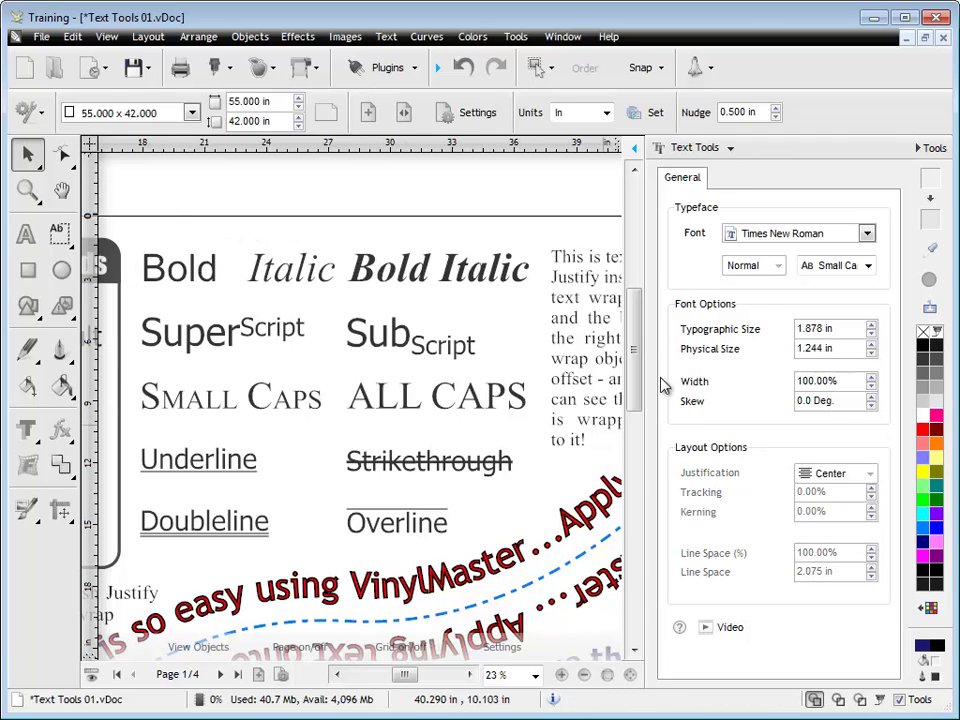
Step: Go to page 2 and select the Example paragraph text box
{"action": "left_click", "coordinate": [220, 674]}
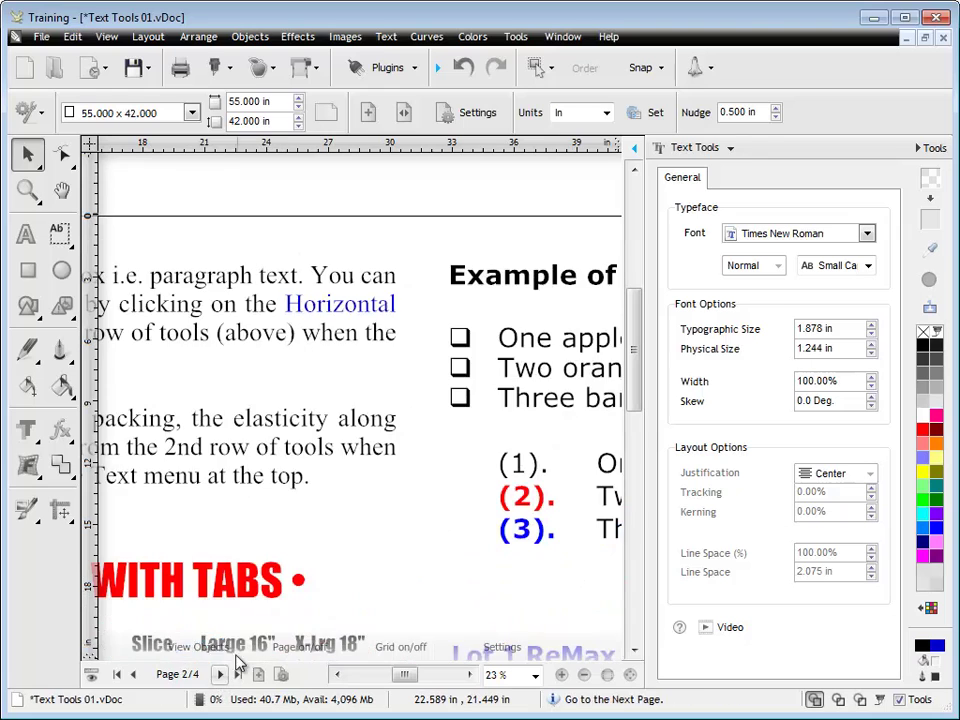
{"action": "left_click_drag", "start_coordinate": [422, 679], "coordinate": [403, 677]}
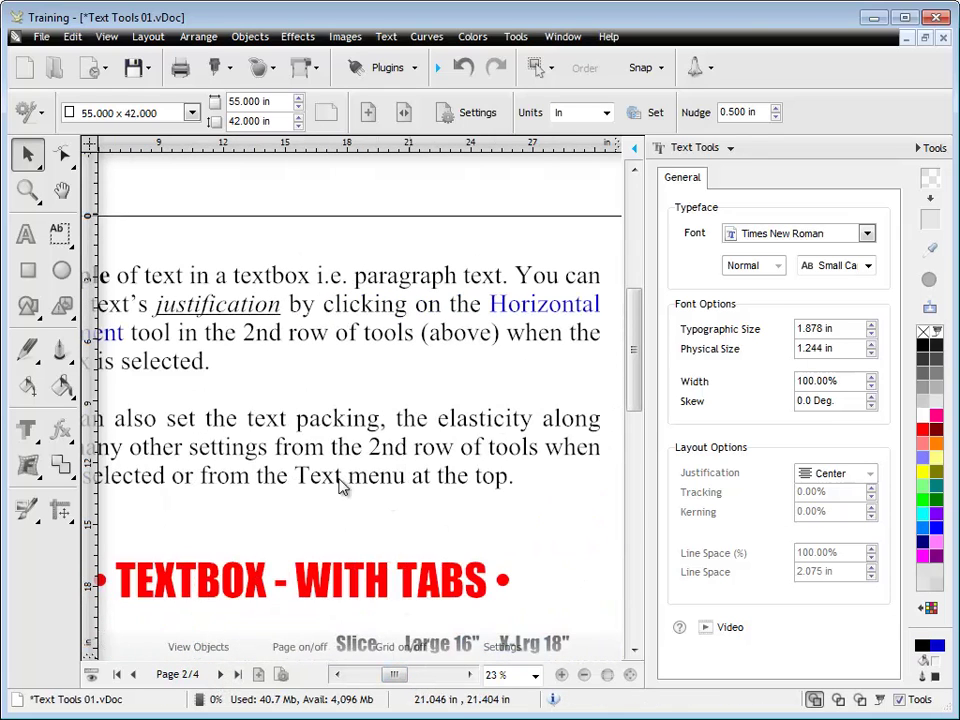
{"action": "scroll", "coordinate": [307, 424], "scroll_direction": "down", "scroll_amount": 1}
{"action": "left_click", "coordinate": [270, 352]}
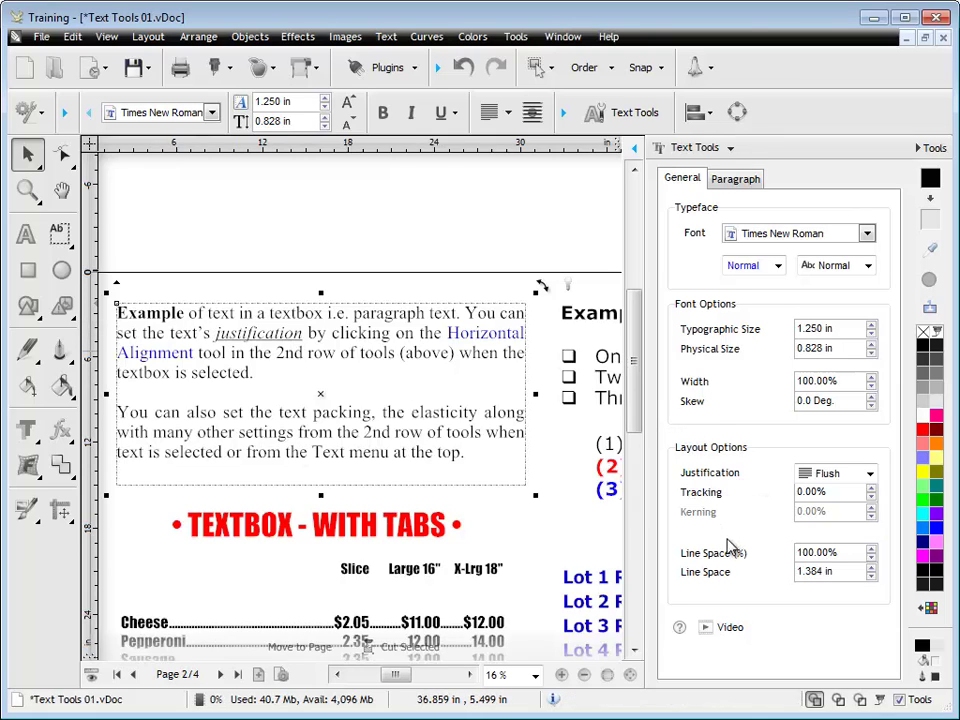
Step: Try Left, Center and Right justification on the paragraph
{"action": "left_click", "coordinate": [870, 475]}
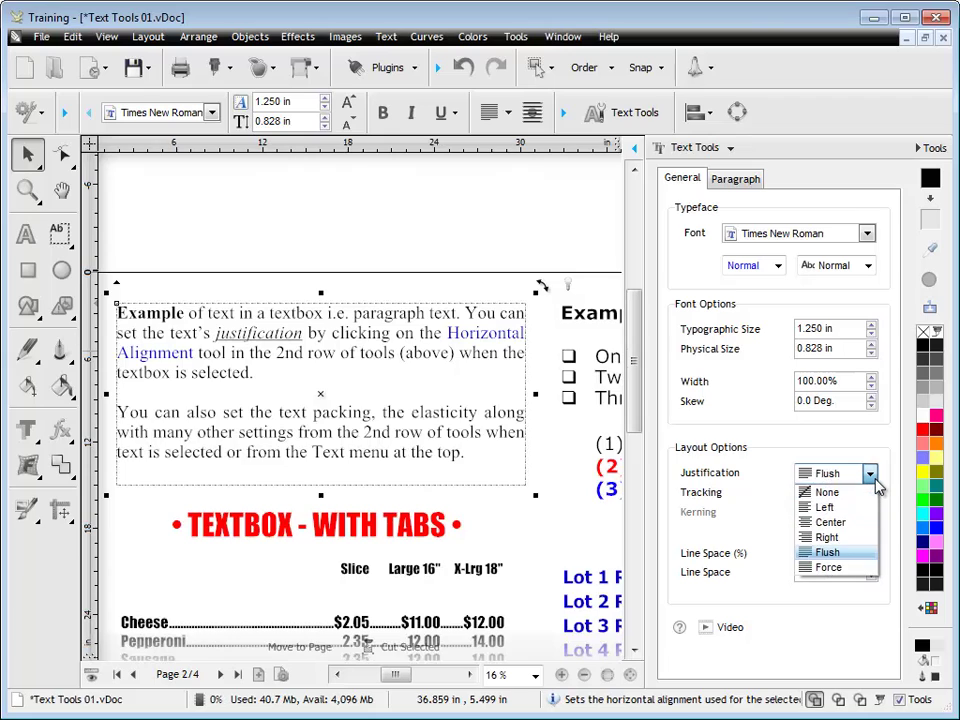
{"action": "left_click", "coordinate": [840, 510]}
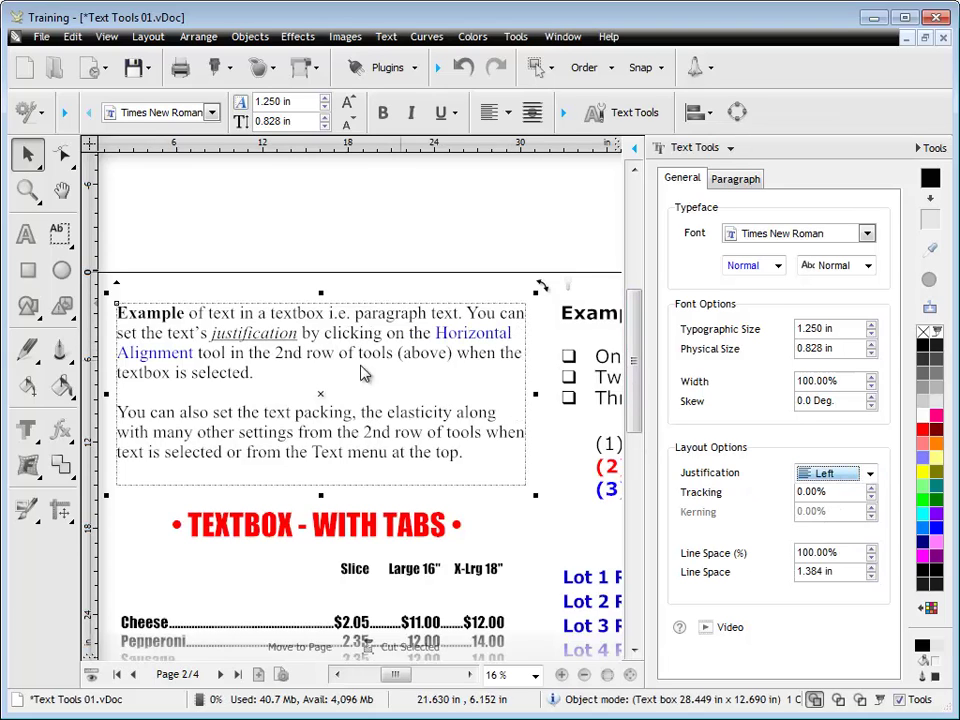
{"action": "left_click", "coordinate": [869, 477]}
{"action": "left_click", "coordinate": [836, 521]}
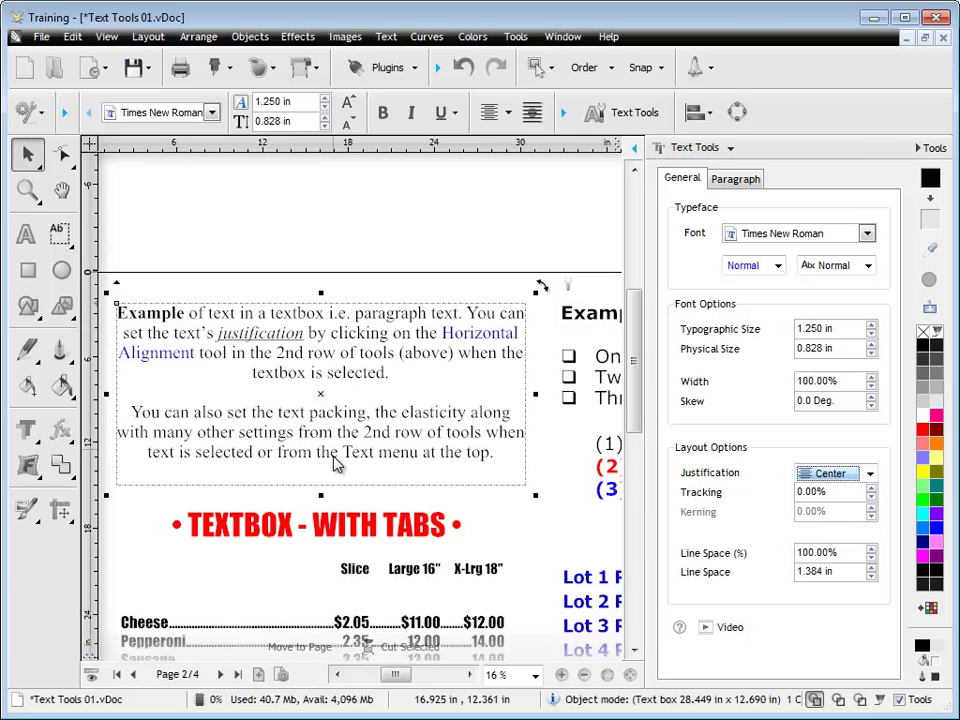
{"action": "left_click", "coordinate": [869, 475]}
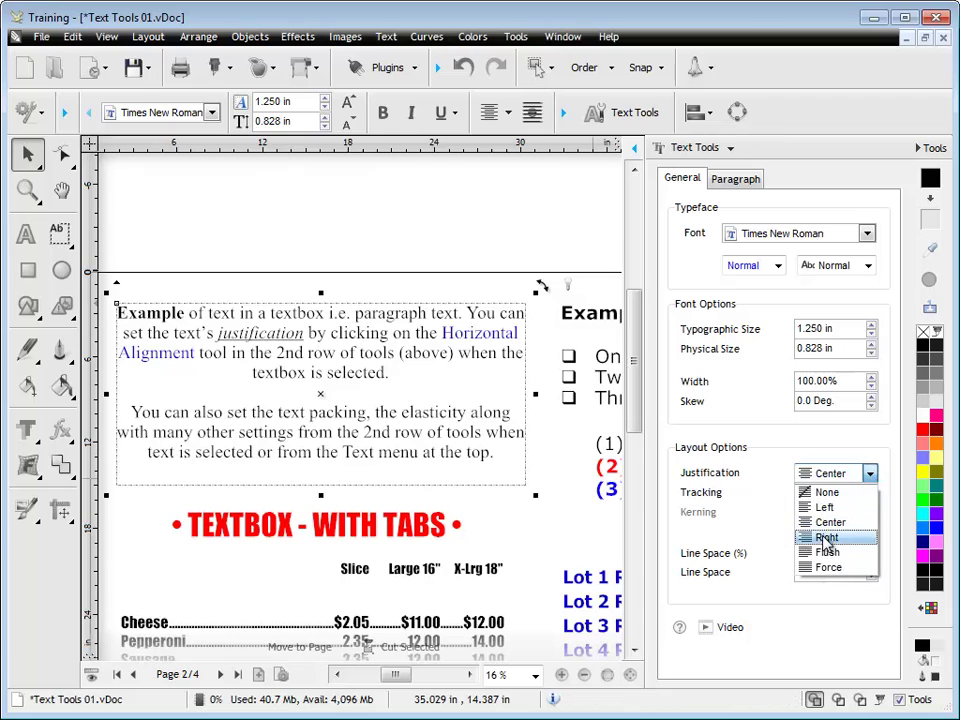
{"action": "left_click", "coordinate": [826, 539]}
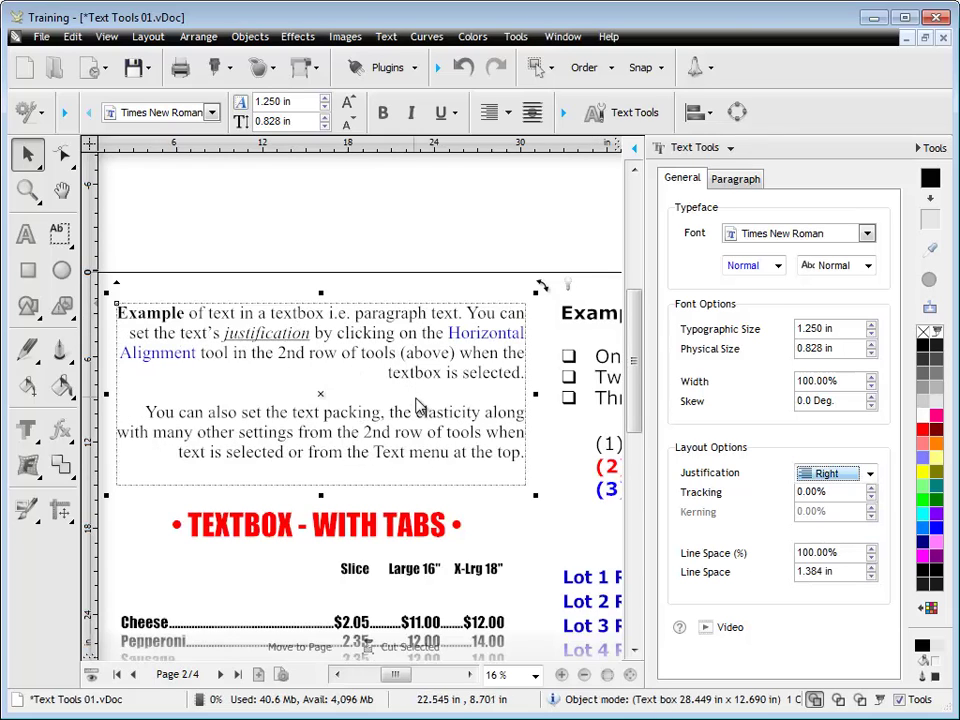
Step: Try Flush and Force justification, then set justification to None
{"action": "left_click", "coordinate": [869, 476]}
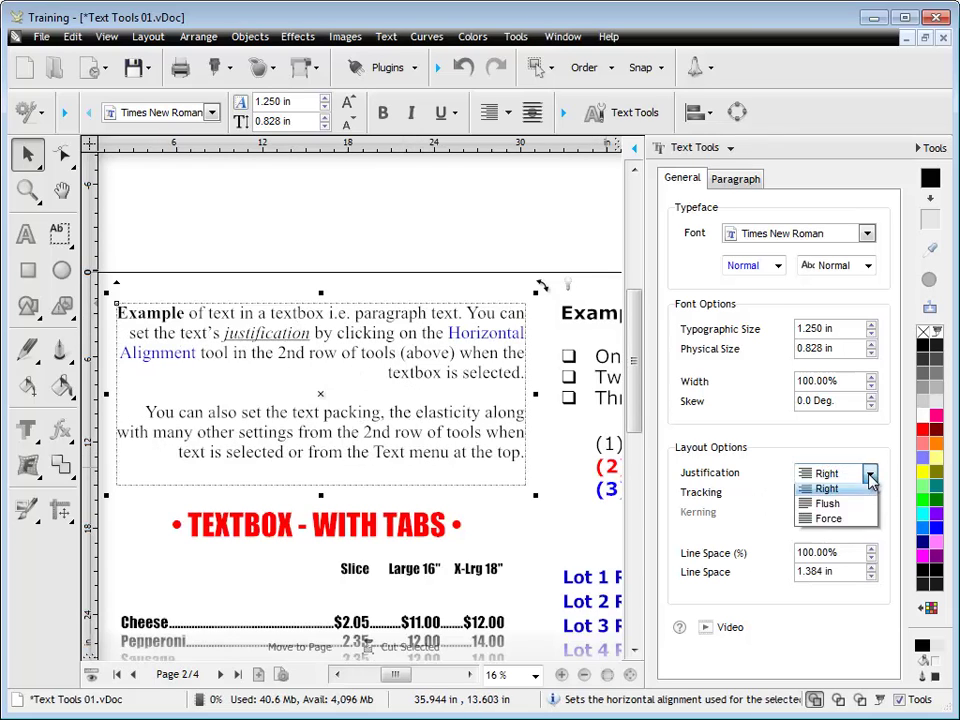
{"action": "left_click", "coordinate": [830, 552]}
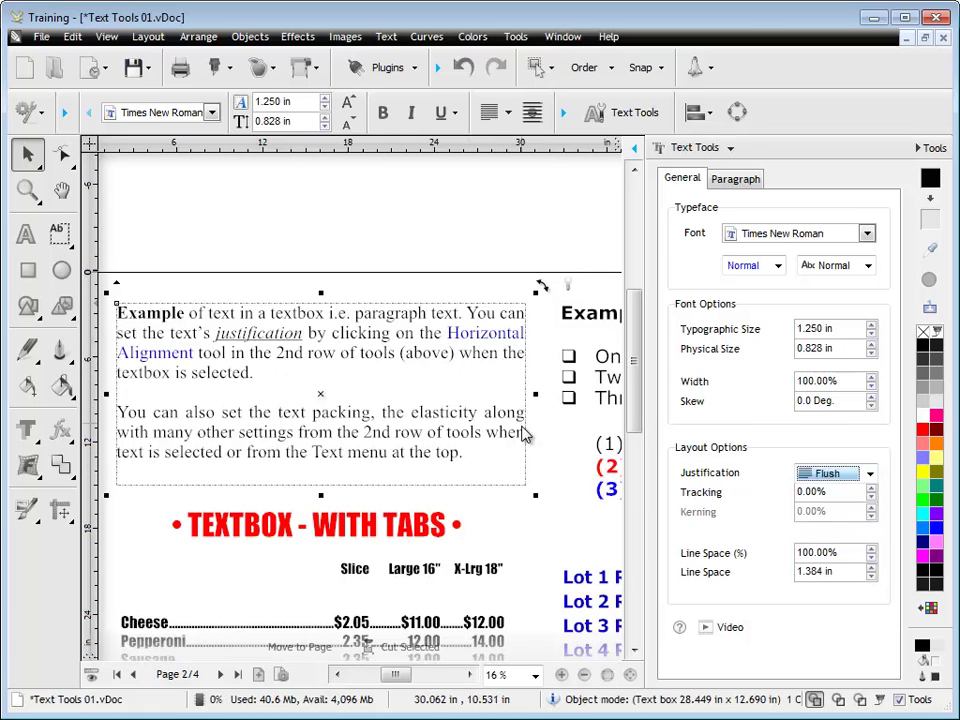
{"action": "left_click", "coordinate": [871, 478]}
{"action": "left_click", "coordinate": [836, 568]}
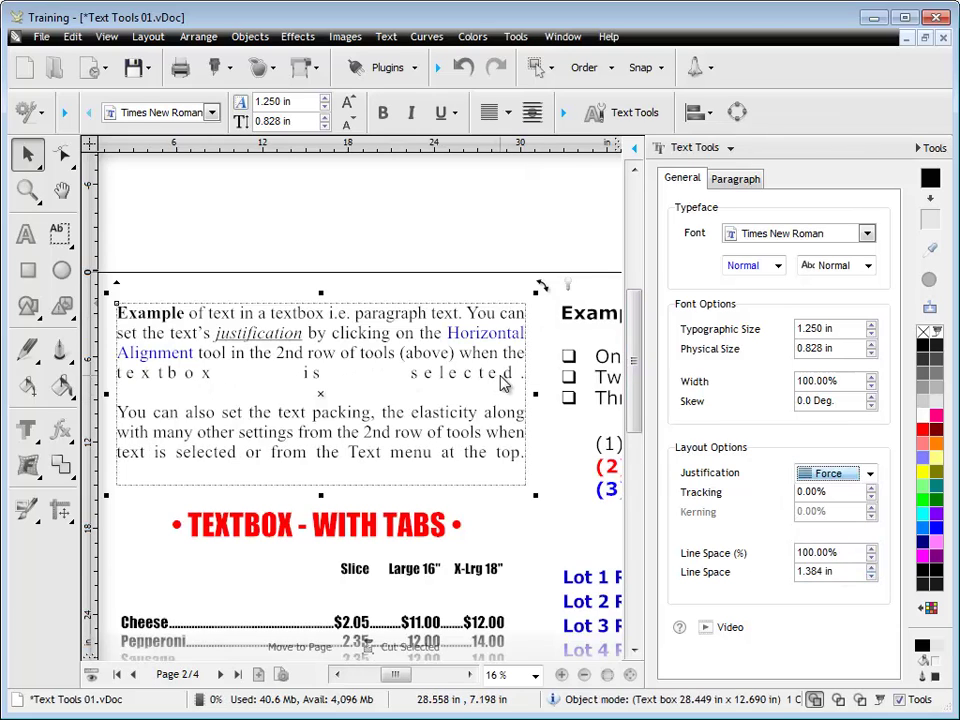
{"action": "left_click", "coordinate": [871, 478]}
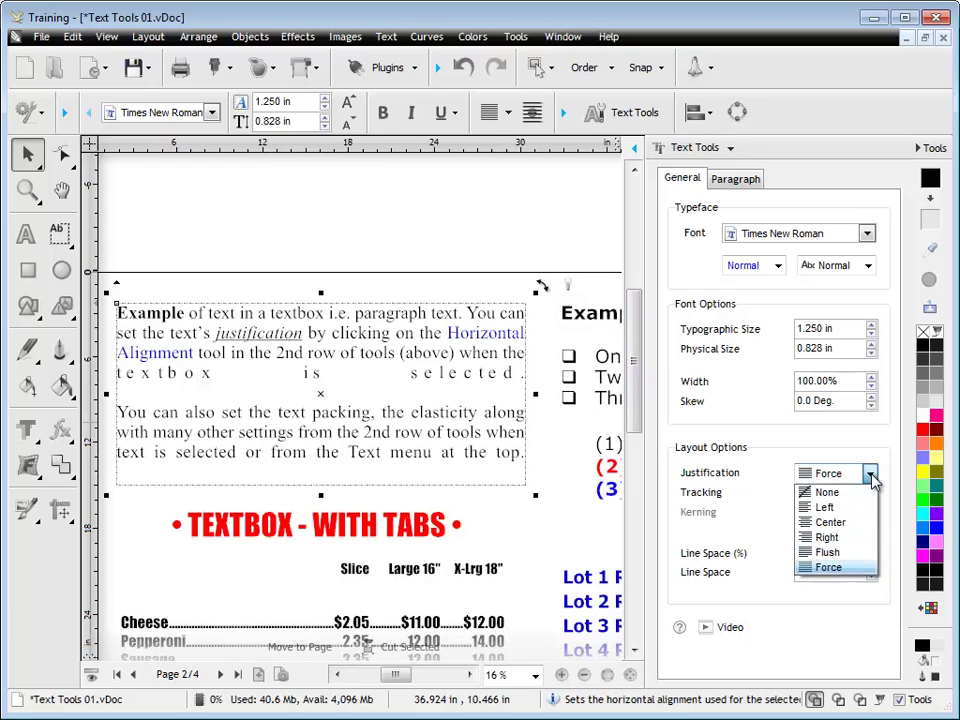
{"action": "left_click", "coordinate": [828, 492]}
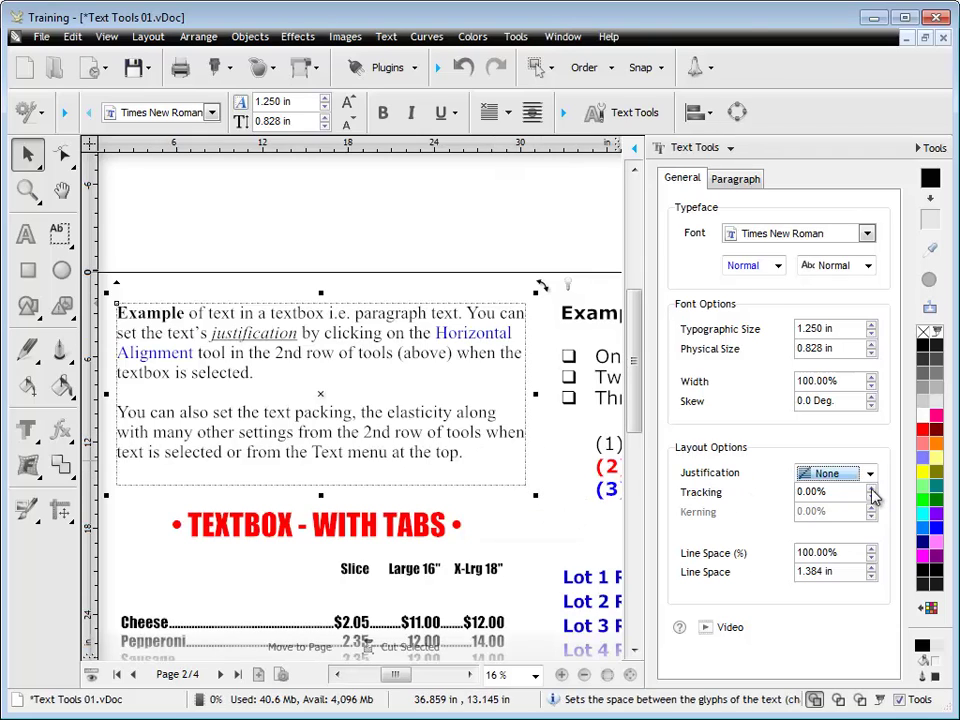
Step: Step the paragraph text size down from 1.181 in to 0.972 in
{"action": "left_click", "coordinate": [352, 126]}
{"action": "left_click", "coordinate": [357, 128]}
{"action": "left_click", "coordinate": [357, 128]}
{"action": "left_click", "coordinate": [357, 128]}
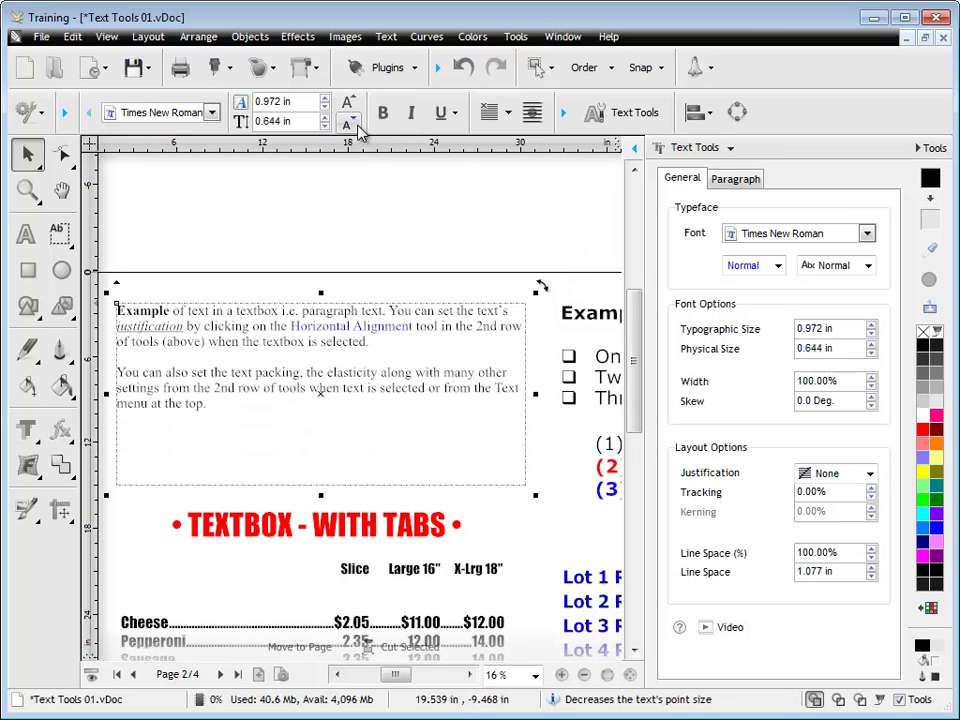
Step: Raise tracking to 20%, return it to 0%, then increase the font size
{"action": "left_click", "coordinate": [872, 489]}
{"action": "left_click", "coordinate": [872, 489]}
{"action": "left_click", "coordinate": [872, 489]}
{"action": "left_click", "coordinate": [872, 489]}
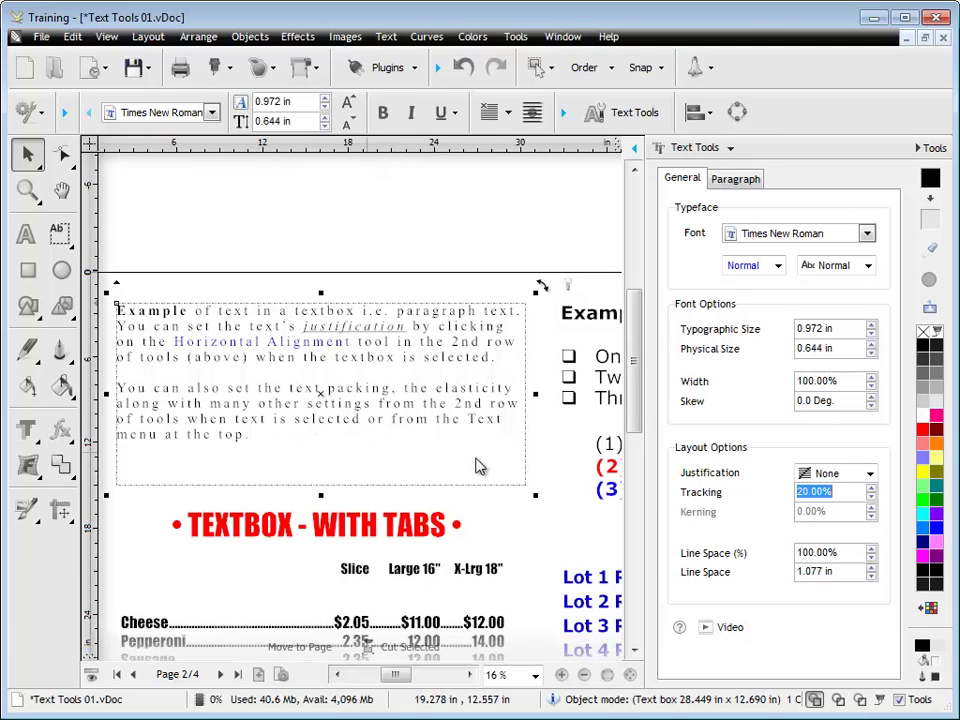
{"action": "left_click", "coordinate": [870, 500]}
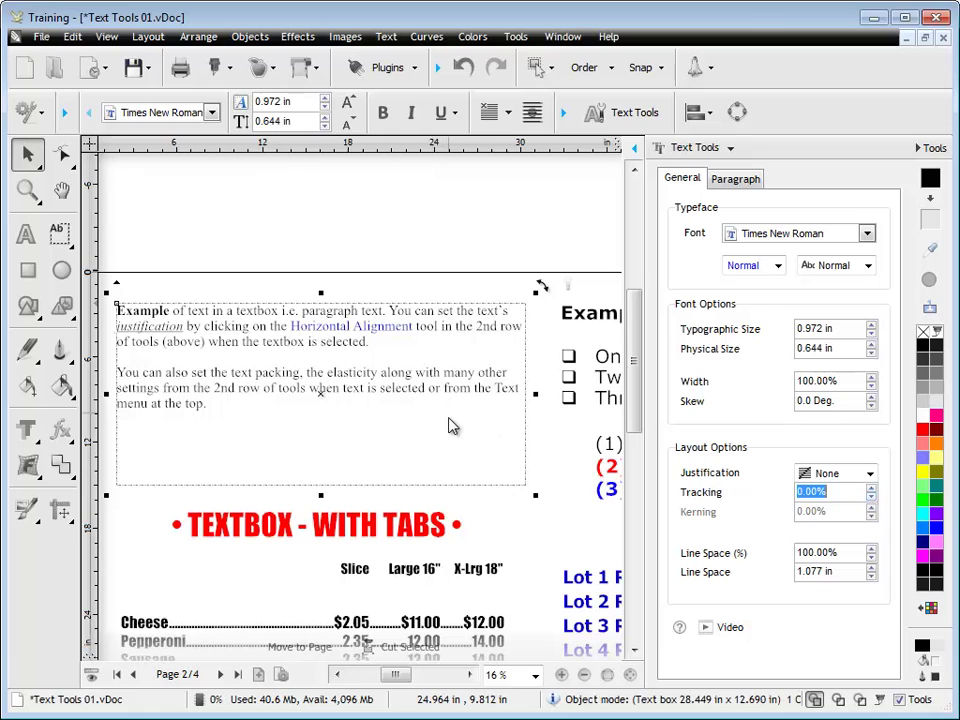
{"action": "left_click", "coordinate": [350, 104]}
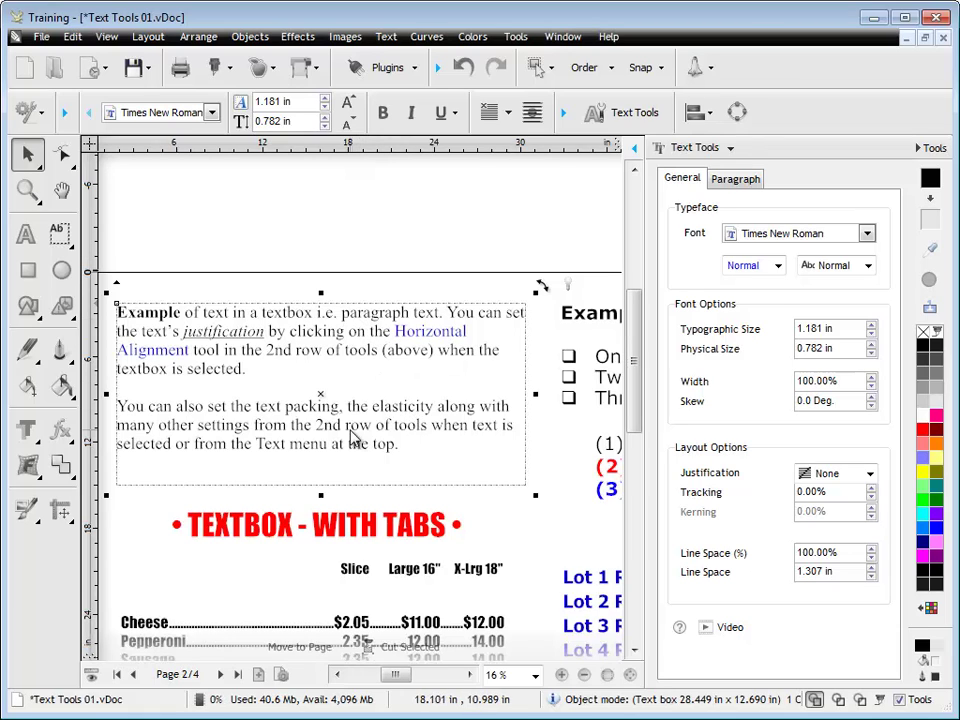
Step: Zoom in on the word 'row' and put the text caret between o and w
{"action": "left_click", "coordinate": [27, 190]}
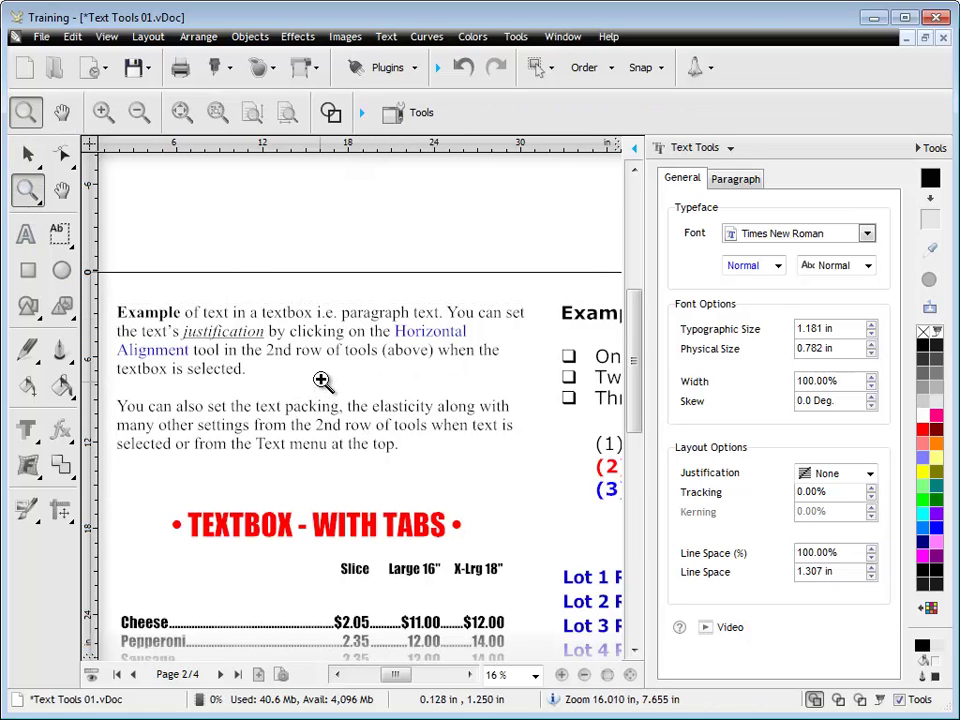
{"action": "left_click_drag", "start_coordinate": [339, 413], "coordinate": [380, 440]}
{"action": "key", "text": "F2"}
{"action": "left_click", "coordinate": [27, 234]}
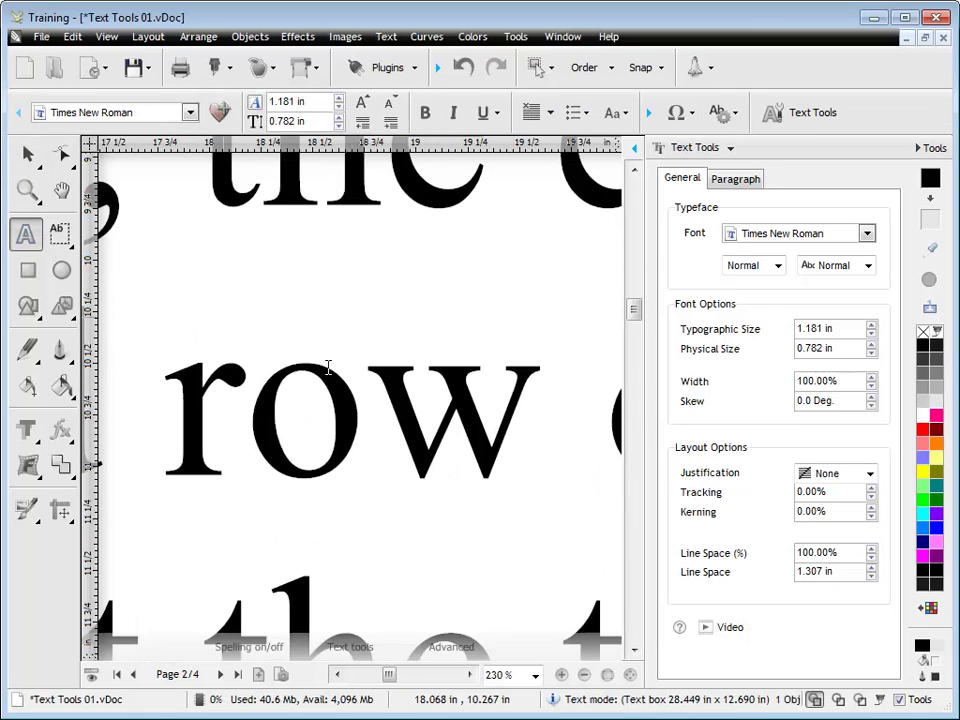
{"action": "left_click", "coordinate": [384, 403]}
Step: Try tighter kerning between o and w, then reset it to 0%
{"action": "left_click", "coordinate": [871, 517]}
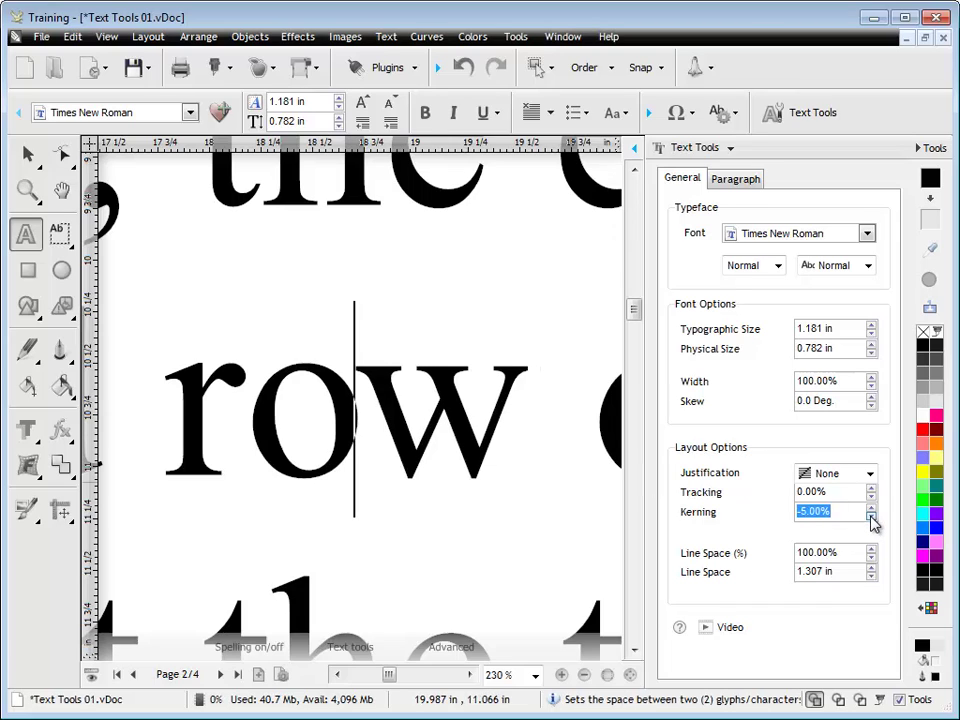
{"action": "left_click", "coordinate": [871, 517]}
{"action": "left_click", "coordinate": [871, 517]}
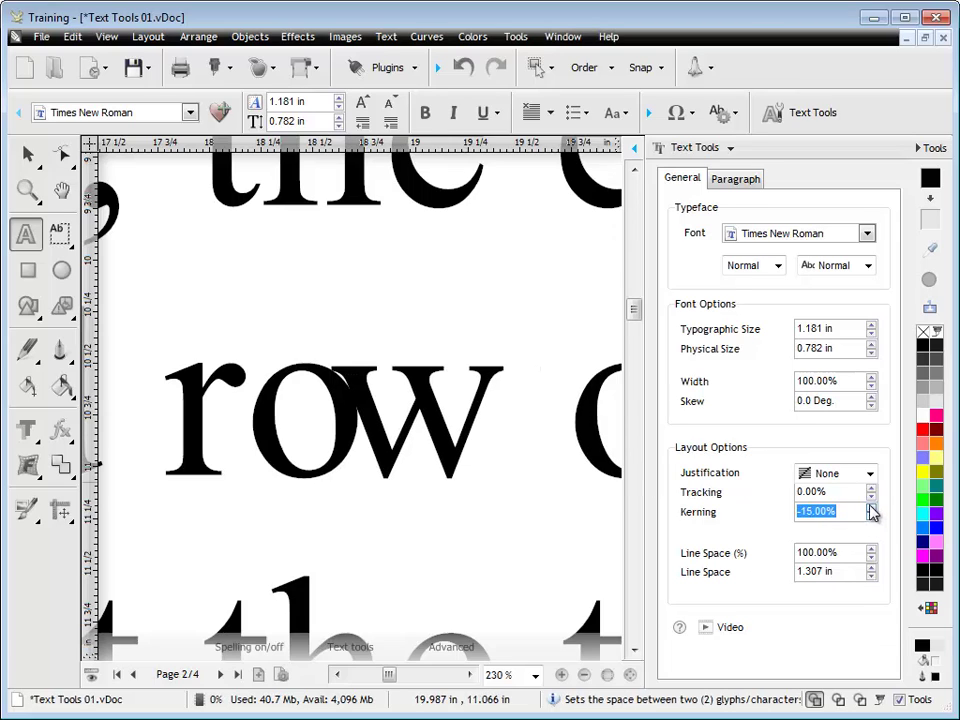
{"action": "left_click", "coordinate": [870, 507]}
{"action": "left_click", "coordinate": [870, 507]}
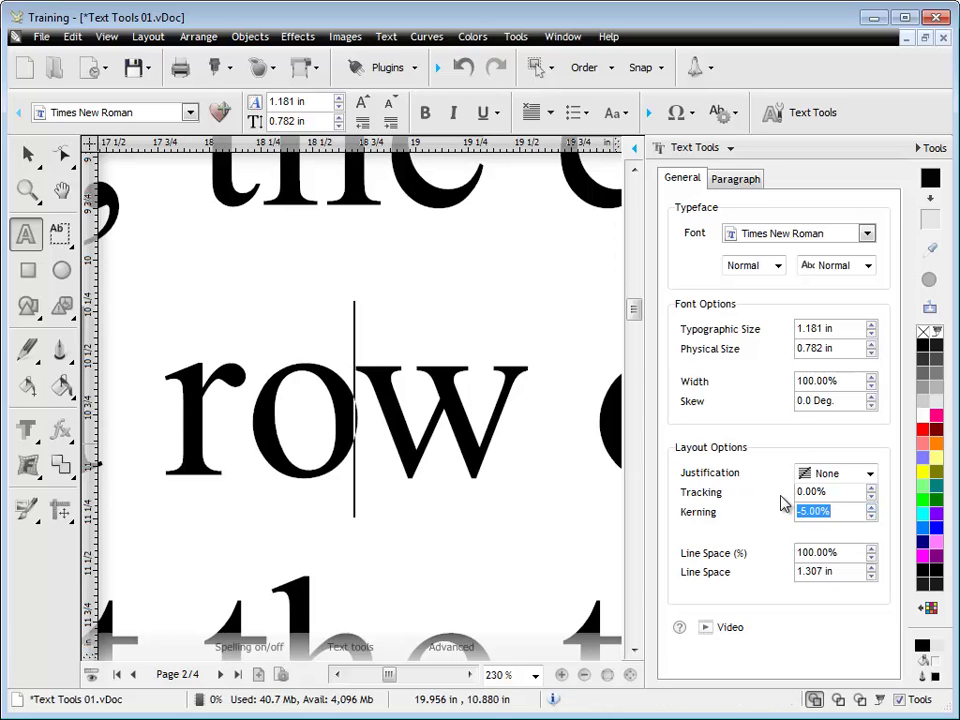
{"action": "left_click", "coordinate": [870, 508]}
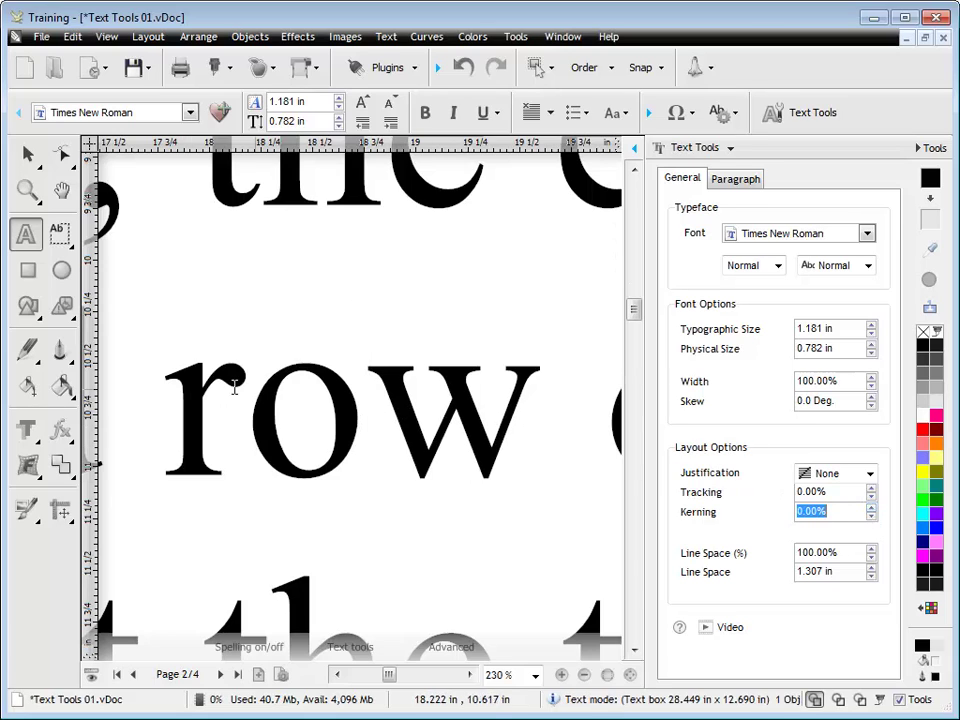
Step: Select the whole word 'row', tighten its kerning, then restore it to 0%
{"action": "left_click_drag", "start_coordinate": [193, 381], "coordinate": [472, 403]}
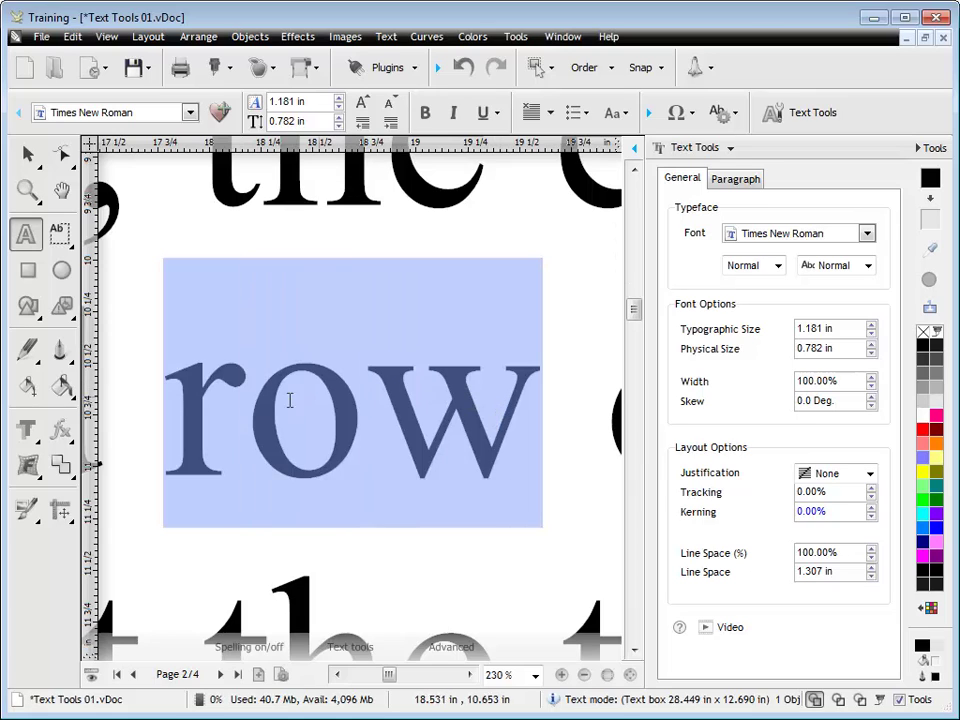
{"action": "left_click", "coordinate": [871, 516]}
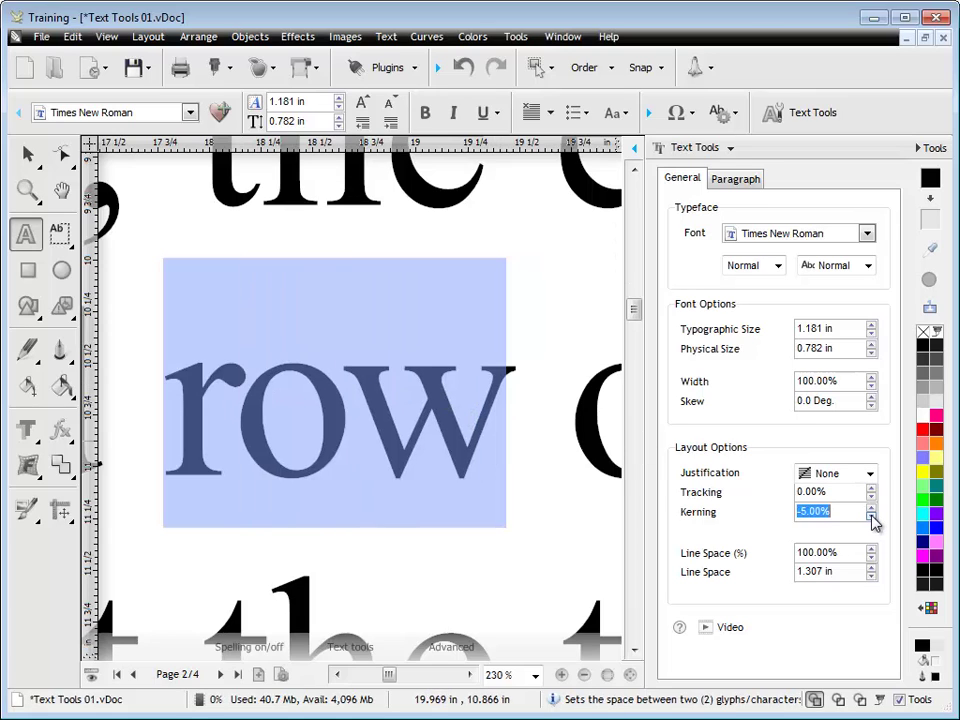
{"action": "left_click", "coordinate": [871, 516]}
{"action": "left_click", "coordinate": [871, 508]}
{"action": "left_click", "coordinate": [871, 508]}
Step: Loosen the kerning between r and o by 5%, then return to the Selector
{"action": "left_click", "coordinate": [246, 390]}
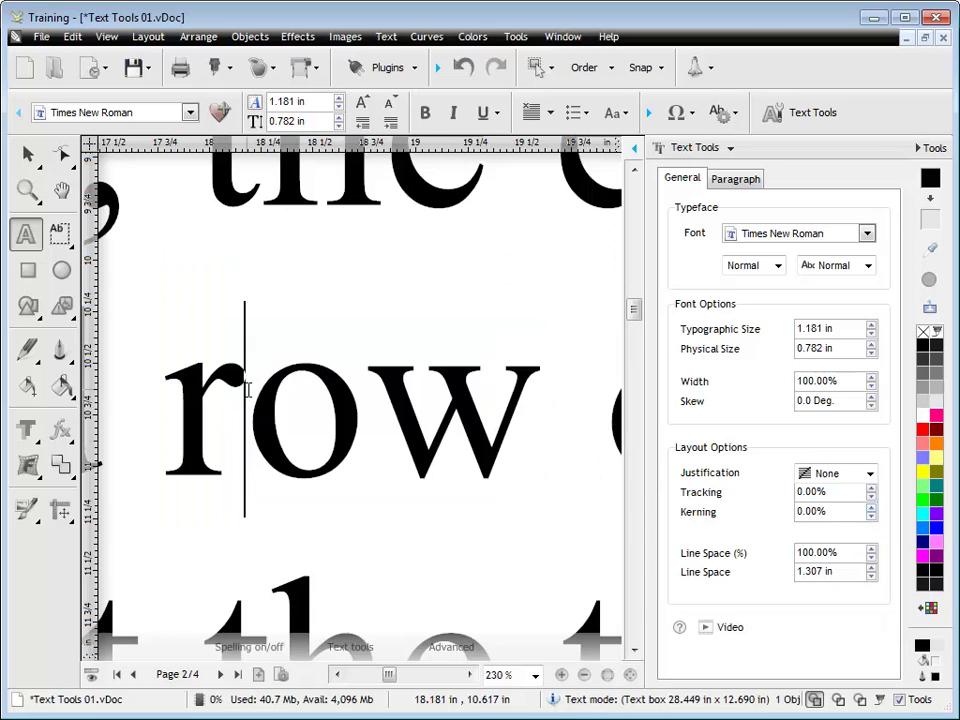
{"action": "left_click", "coordinate": [871, 511]}
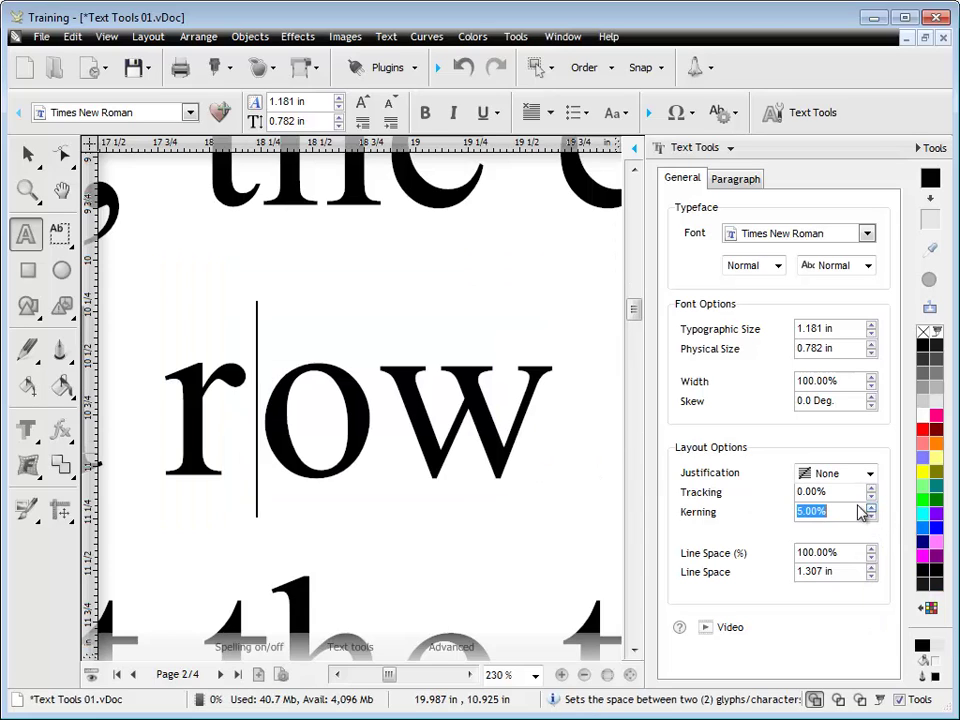
{"action": "key", "text": "End"}
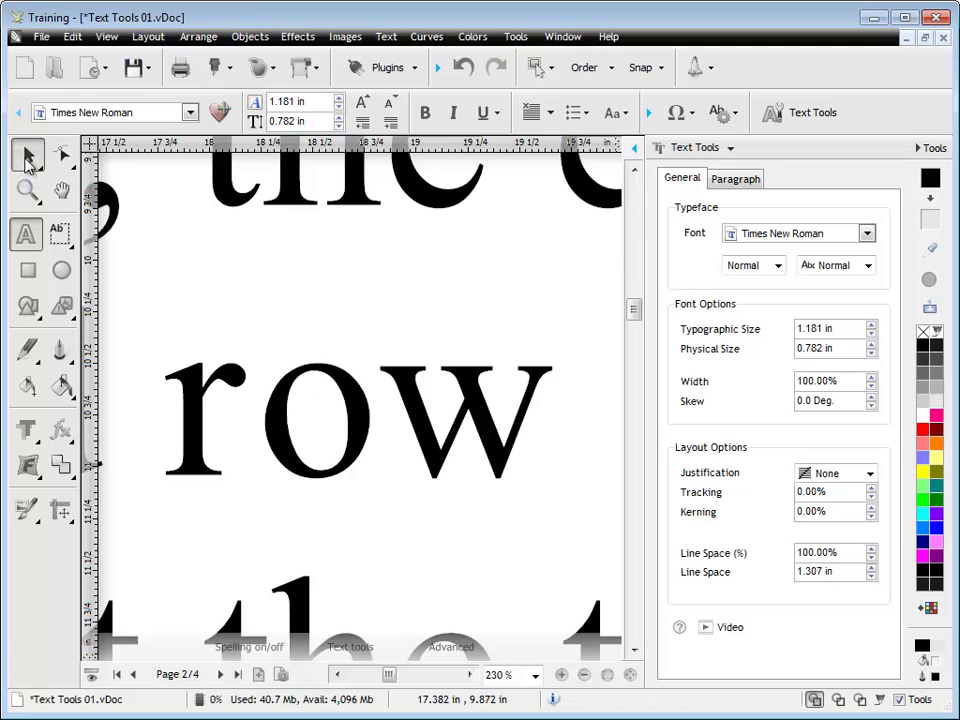
{"action": "left_click", "coordinate": [28, 153]}
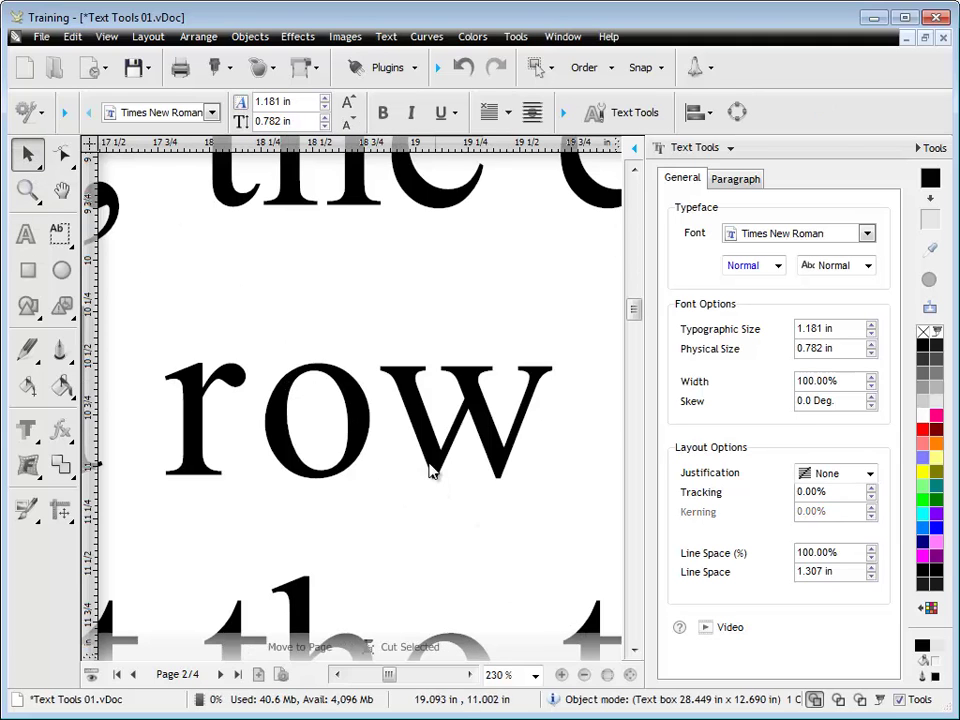
Step: Zoom out to show the whole paragraph and raise line spacing to 120%
{"action": "scroll", "coordinate": [429, 467], "scroll_direction": "down", "scroll_amount": 3}
{"action": "scroll", "coordinate": [429, 467], "scroll_direction": "down", "scroll_amount": 3}
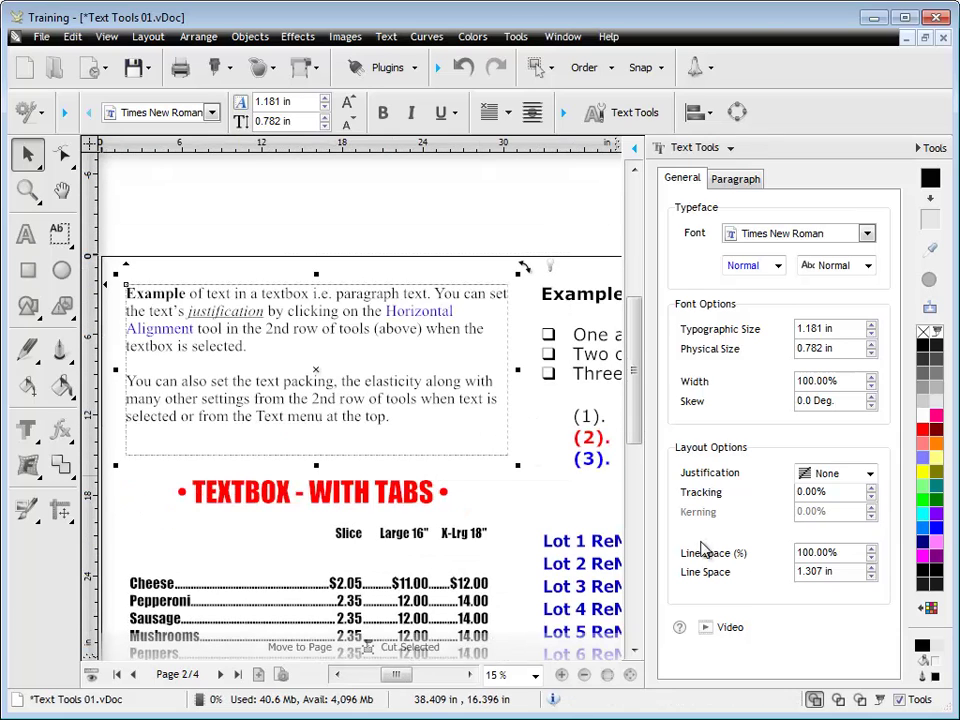
{"action": "left_click", "coordinate": [870, 551]}
{"action": "left_click", "coordinate": [870, 551]}
{"action": "left_click", "coordinate": [870, 551]}
{"action": "left_click", "coordinate": [870, 551]}
Step: Lower the line spacing below 100%, then bring it back to 100%
{"action": "left_click", "coordinate": [871, 564]}
{"action": "left_click", "coordinate": [871, 564]}
{"action": "left_click", "coordinate": [871, 564]}
{"action": "left_click", "coordinate": [871, 564]}
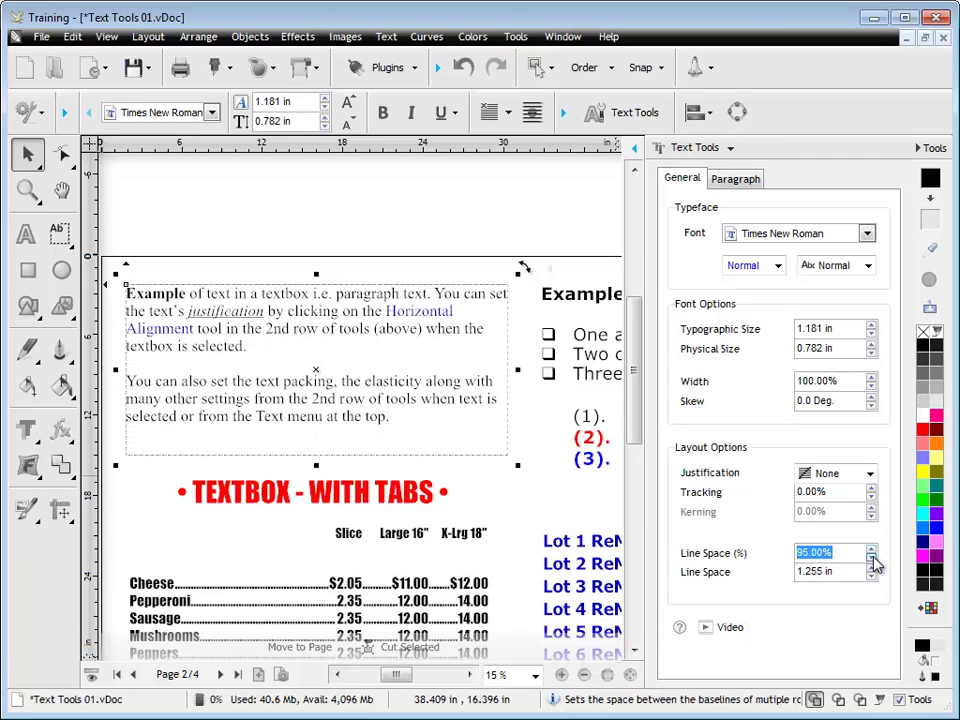
{"action": "left_click", "coordinate": [871, 564]}
{"action": "left_click", "coordinate": [871, 553]}
{"action": "left_click", "coordinate": [871, 553]}
{"action": "left_click", "coordinate": [871, 553]}
{"action": "left_click", "coordinate": [871, 553]}
{"action": "left_click", "coordinate": [871, 553]}
{"action": "left_click", "coordinate": [871, 553]}
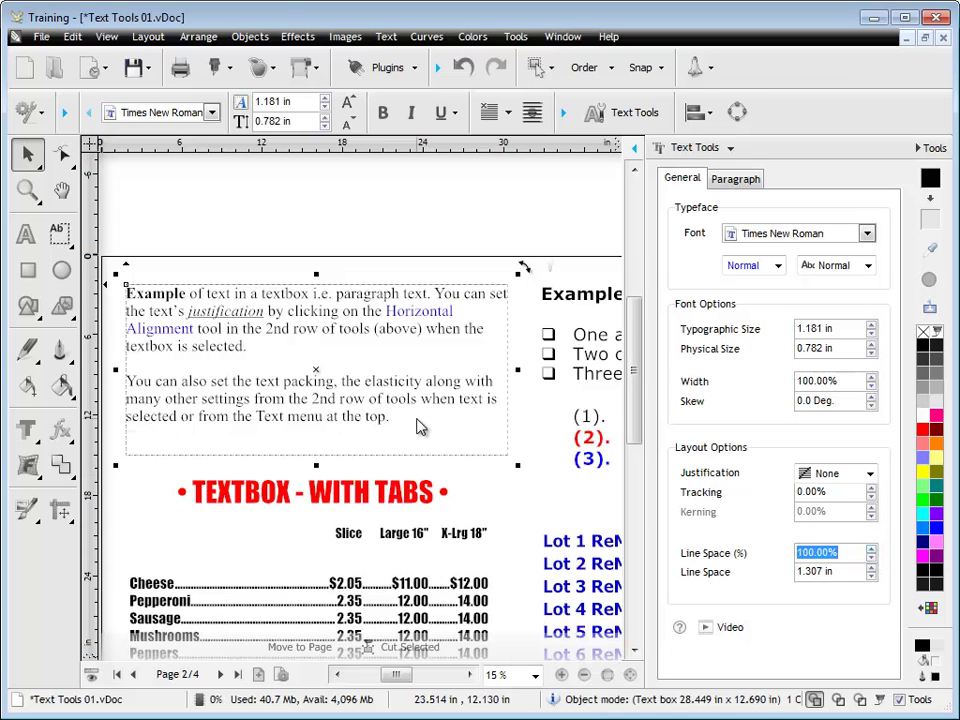
Step: Try a wider absolute line spacing, then reset it to 1.307 in
{"action": "left_click", "coordinate": [872, 567]}
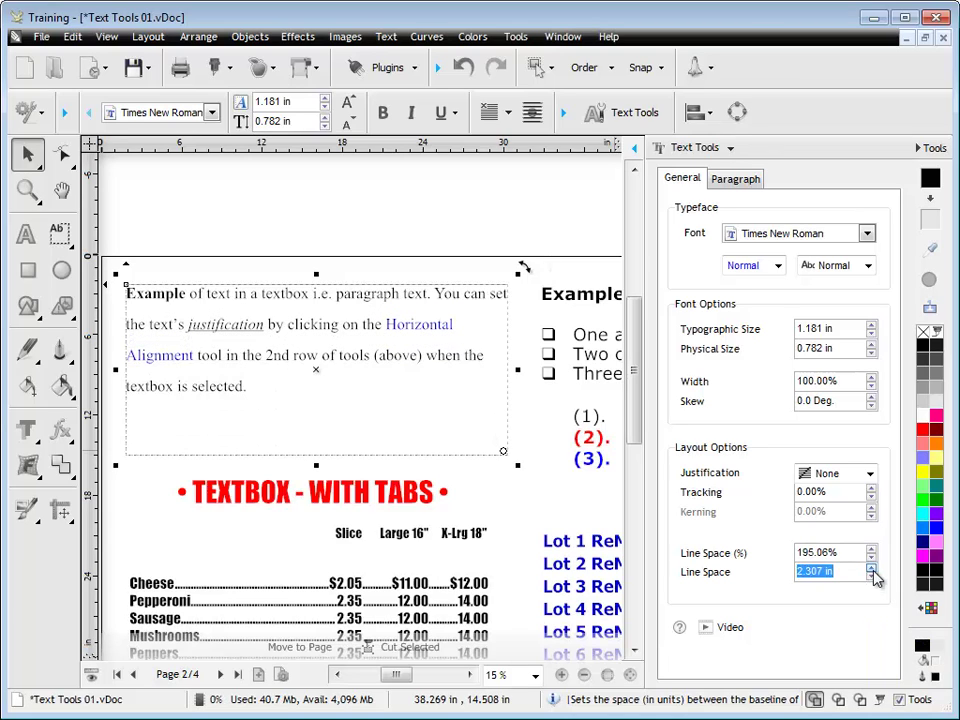
{"action": "left_click", "coordinate": [873, 579]}
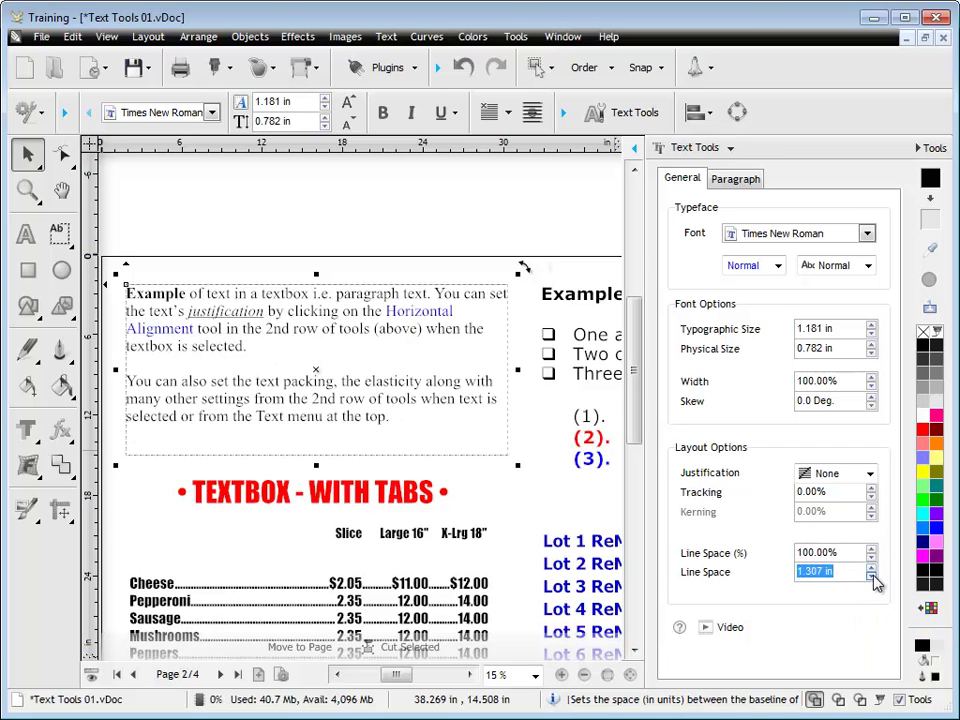
{"action": "left_click", "coordinate": [852, 566]}
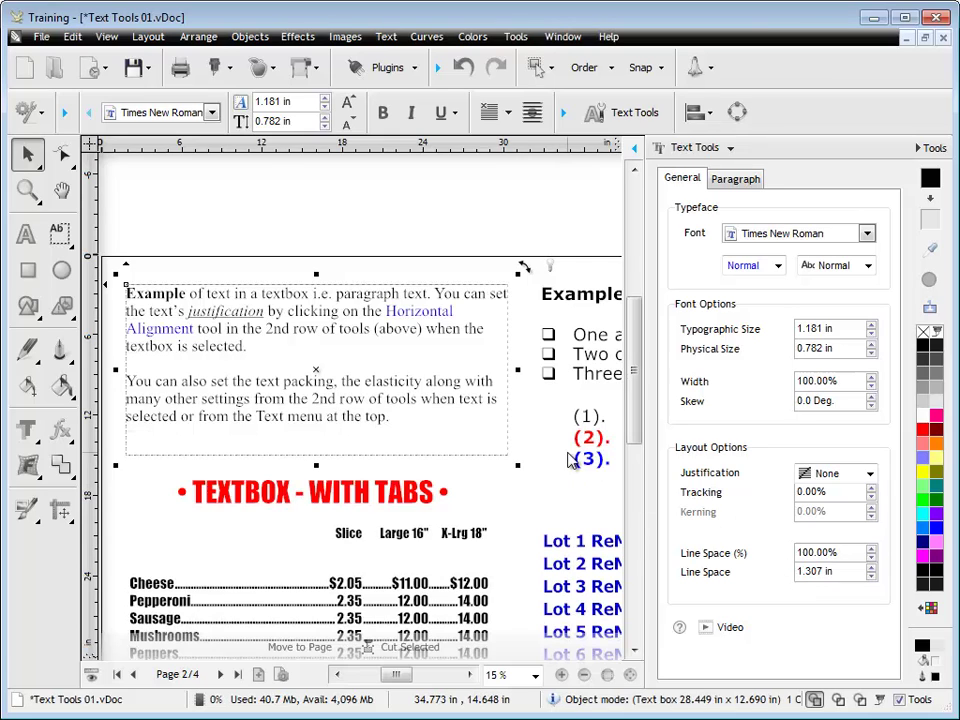
{"action": "left_click", "coordinate": [740, 183]}
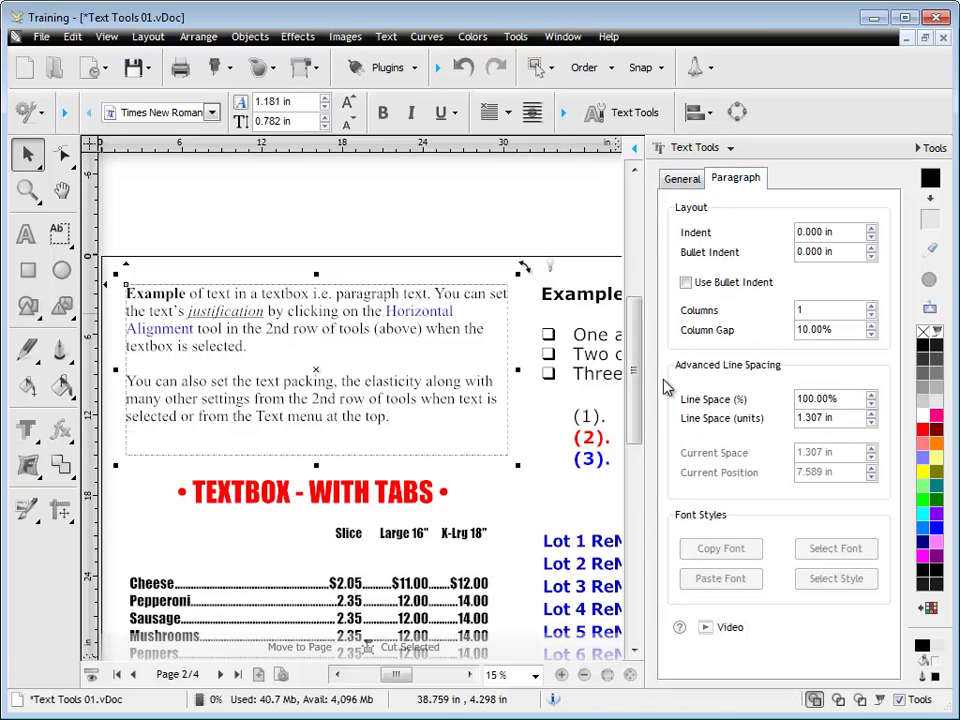
{"action": "left_click", "coordinate": [684, 183]}
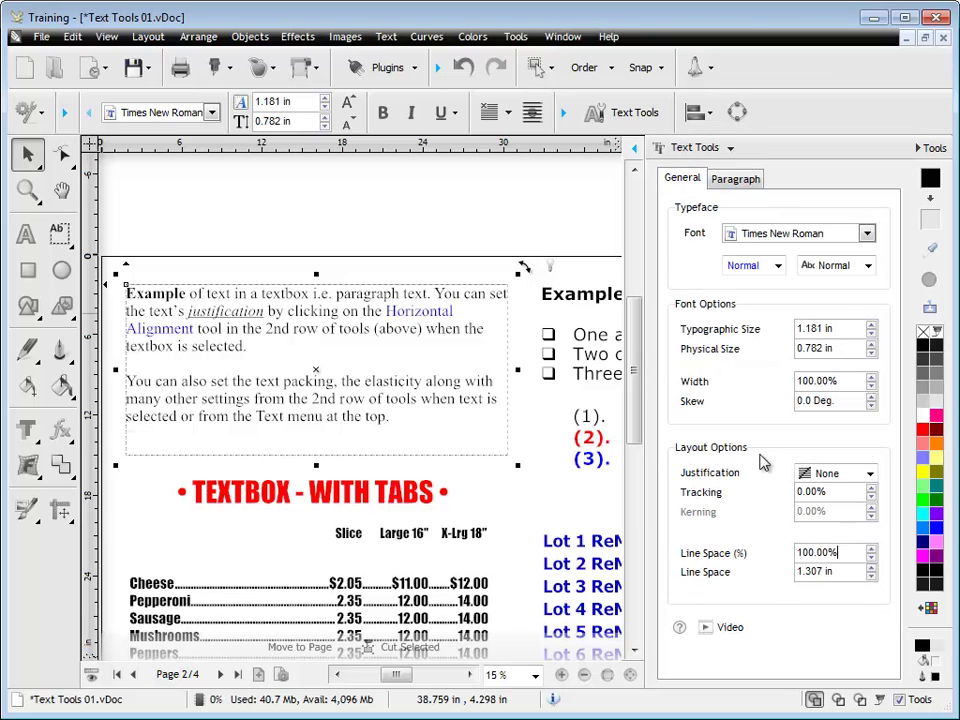